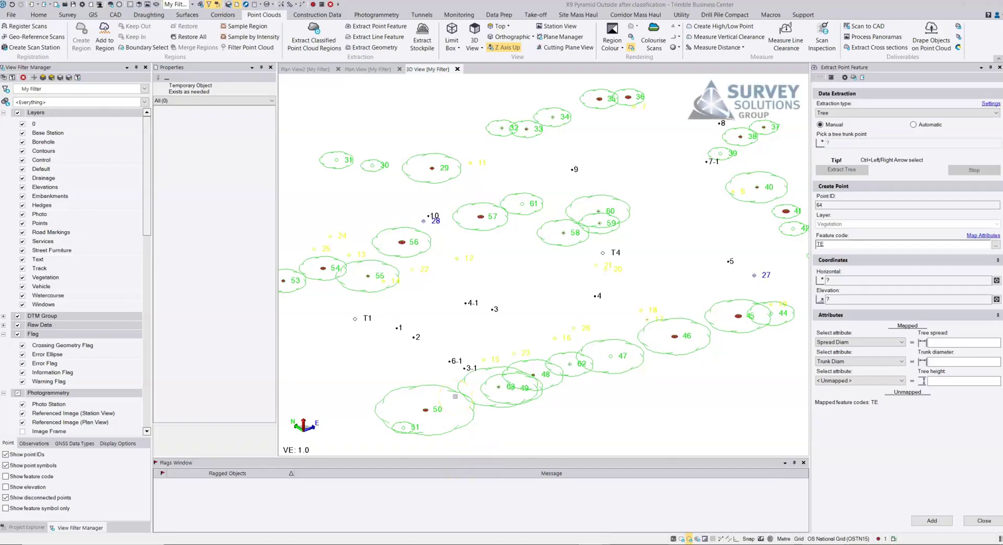
# Step: Hide the Vegetation layer so the extracted trees are not shown in the 3D view
pyautogui.moveTo(435, 353); pyautogui.dragTo(372, 353, button='right')
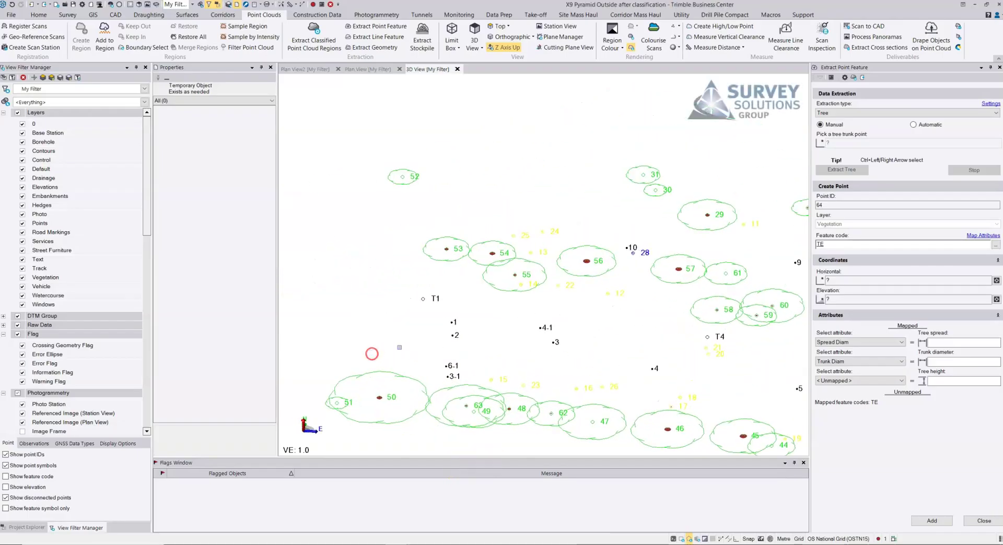
pyautogui.moveTo(528, 350); pyautogui.dragTo(463, 291, button='middle')
pyautogui.moveTo(463, 291); pyautogui.dragTo(412, 308)
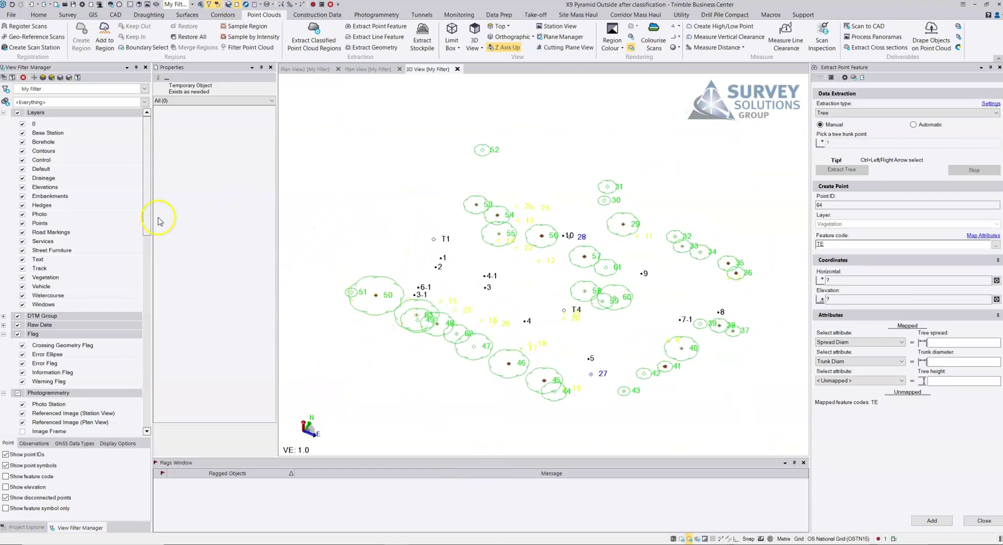
pyautogui.moveTo(148, 206)
pyautogui.mouseDown()
pyautogui.moveTo(146, 392)
pyautogui.moveTo(158, 205)
pyautogui.mouseUp()
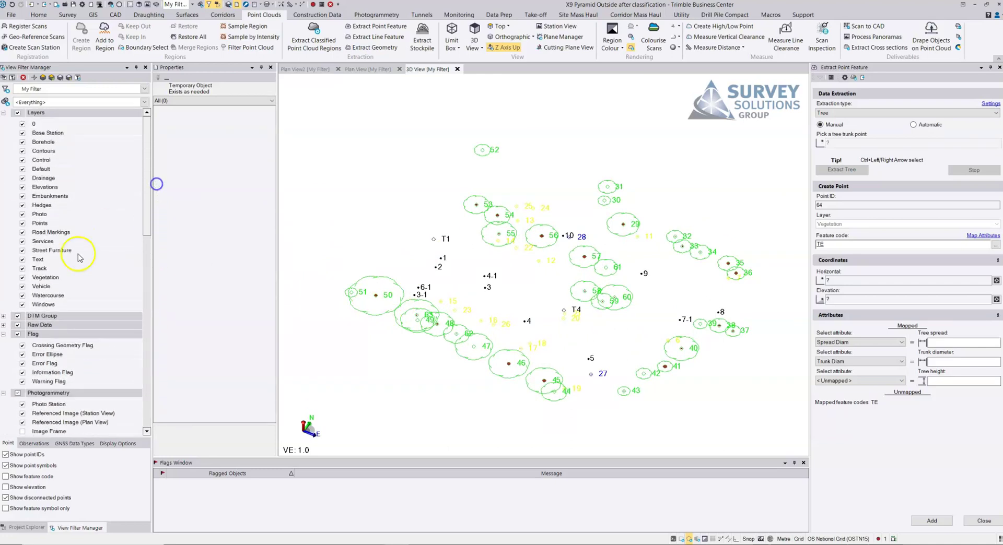
pyautogui.click(22, 278)
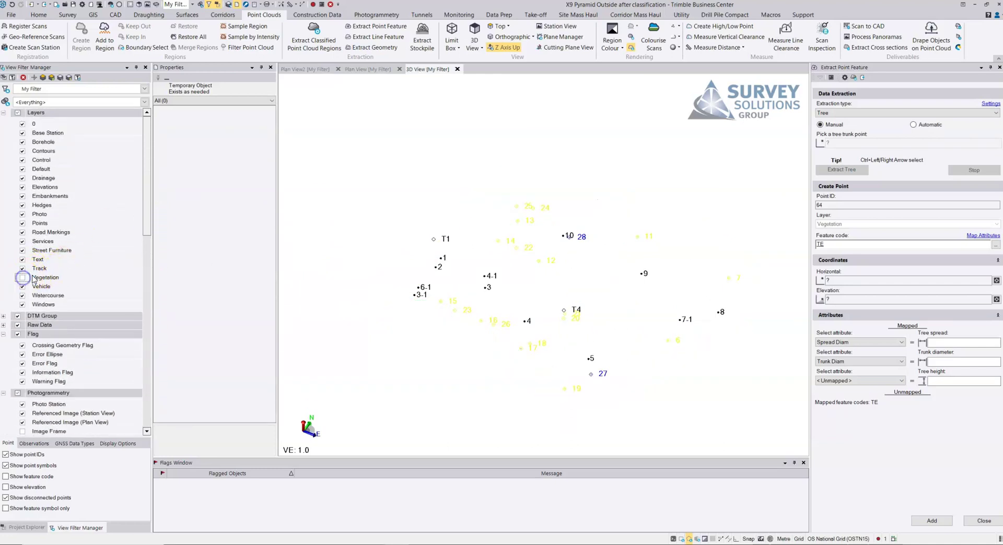
# Step: Show only the Ground and Dividers point cloud regions and close the Extract Point Feature command
pyautogui.moveTo(497, 291); pyautogui.dragTo(440, 286, button='right')
pyautogui.scroll(4, 455, 262)
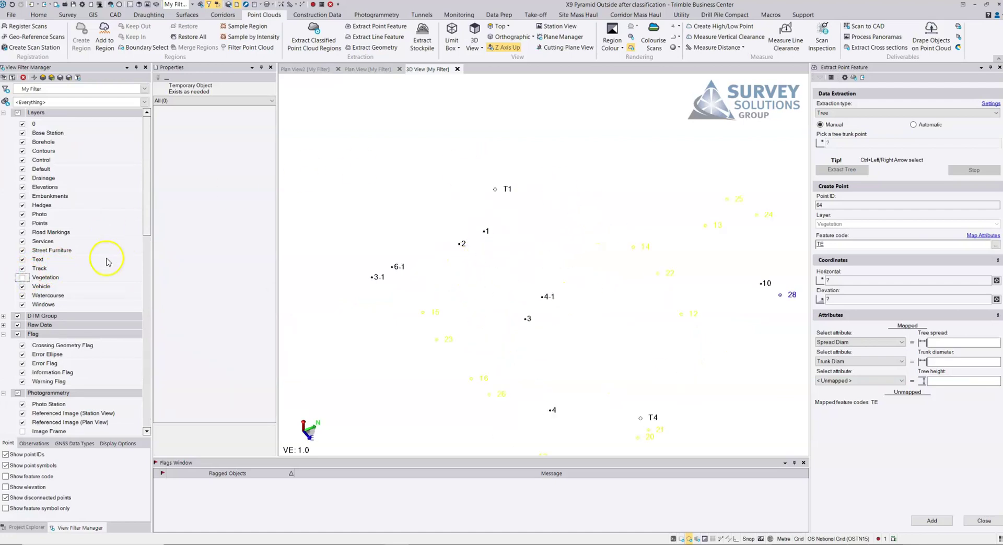
pyautogui.moveTo(145, 211); pyautogui.dragTo(141, 368)
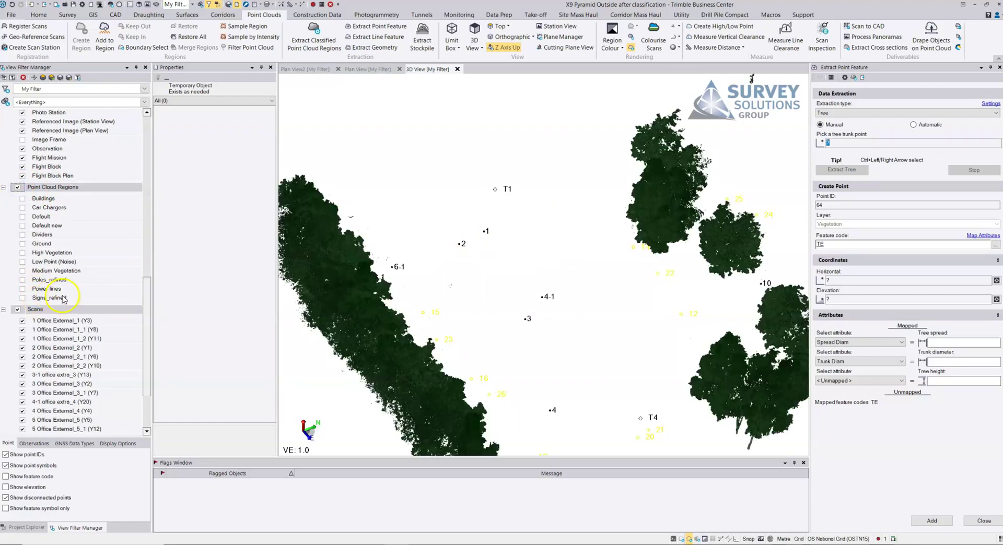
pyautogui.click(17, 187)
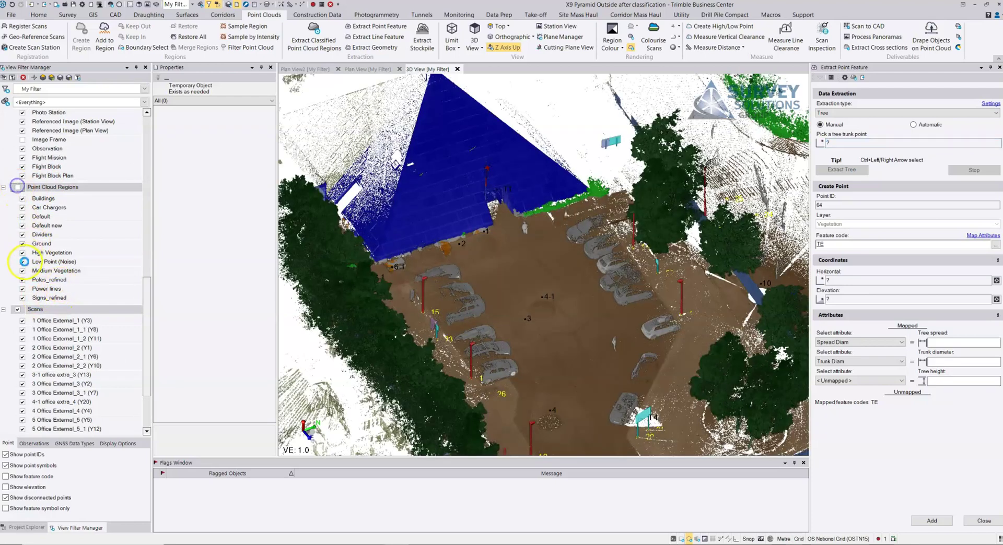
pyautogui.click(24, 244)
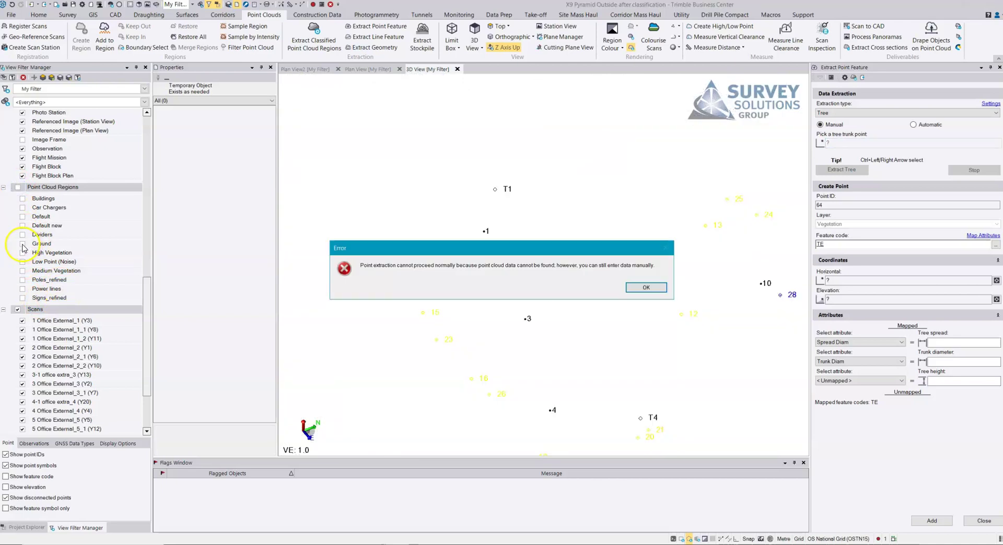
pyautogui.click(657, 289)
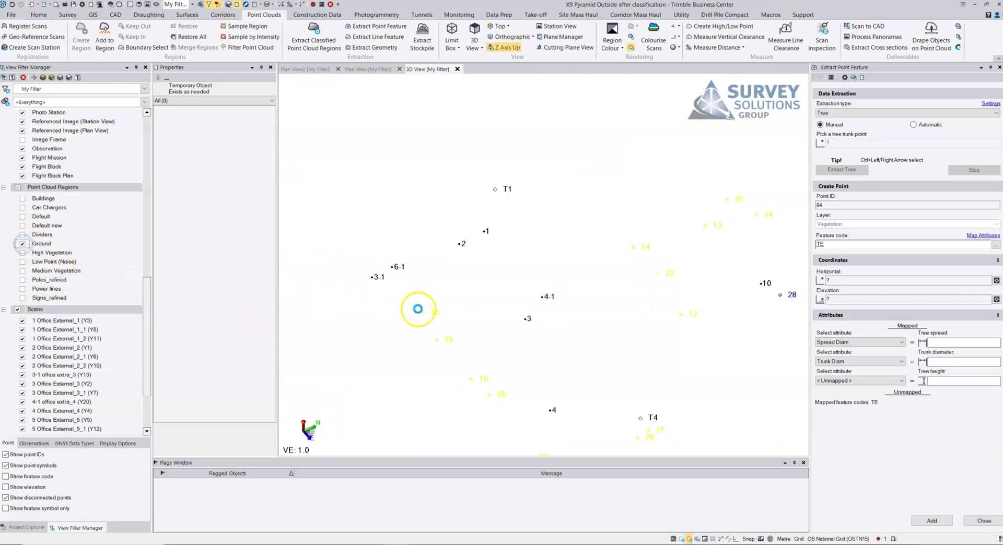
pyautogui.click(22, 235)
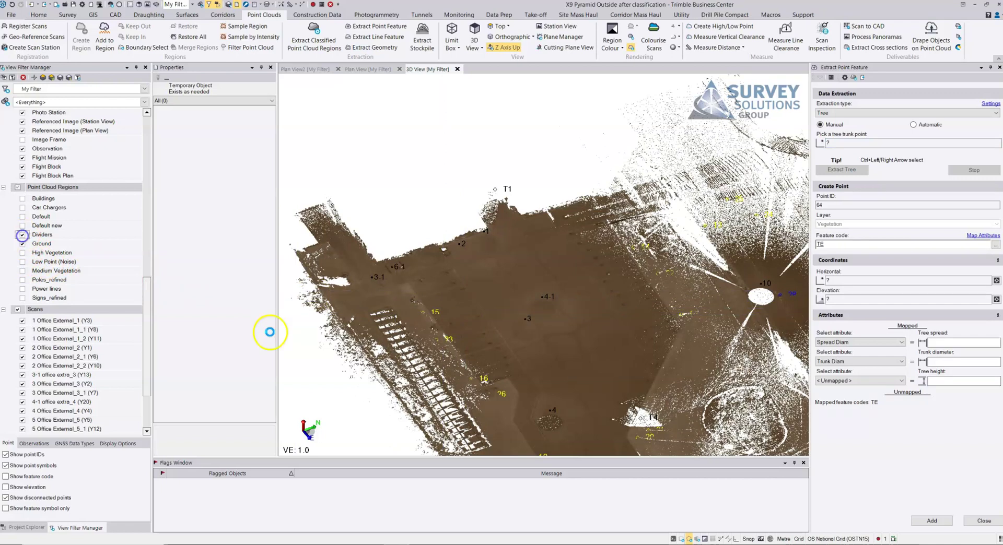
pyautogui.click(975, 522)
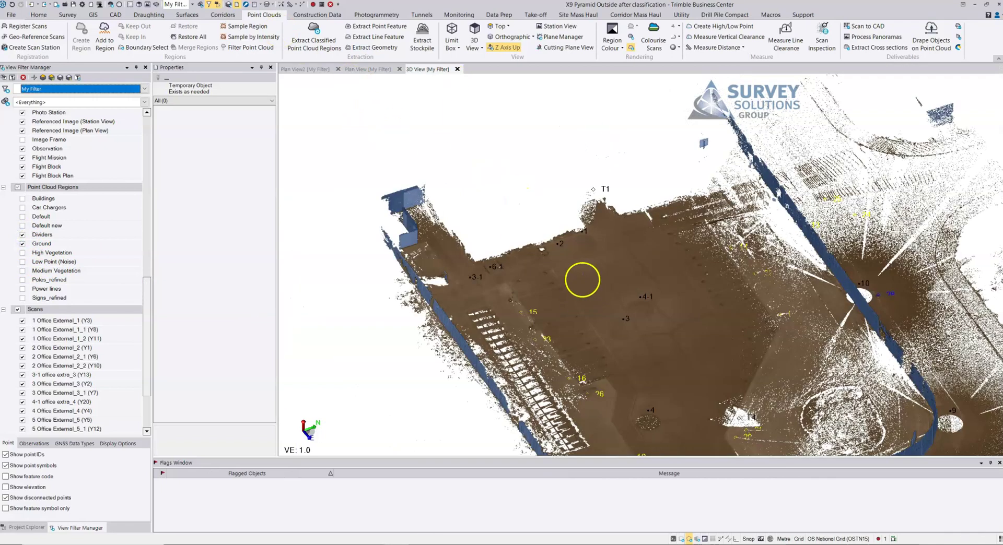
# Step: Start Create Point with point ID 100 and feature code FE, with Measure Codes mode switched off
pyautogui.moveTo(617, 223)
pyautogui.mouseDown(button='middle')
pyautogui.moveTo(430, 207)
pyautogui.moveTo(392, 213)
pyautogui.moveTo(564, 177)
pyautogui.moveTo(523, 209)
pyautogui.moveTo(527, 190)
pyautogui.moveTo(630, 196)
pyautogui.mouseUp(button='middle')
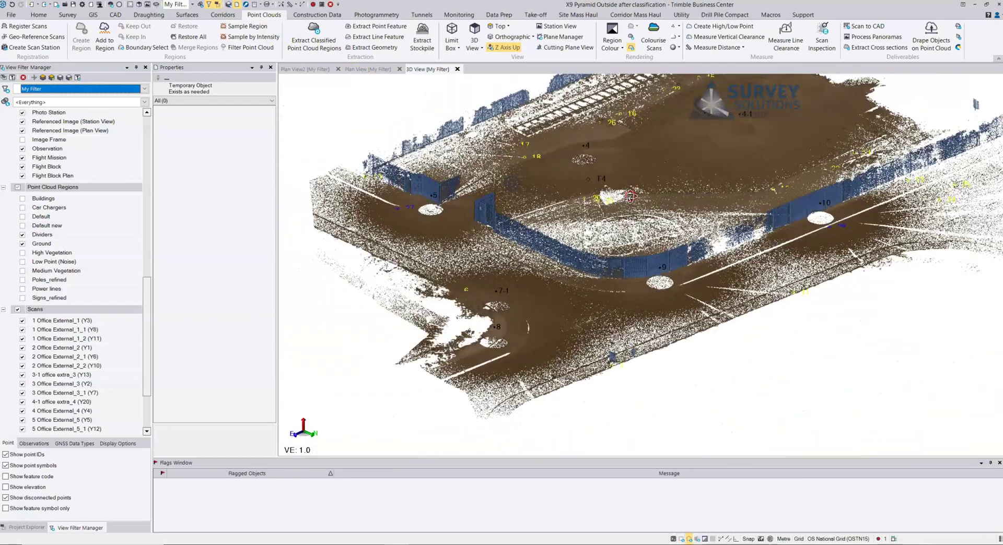
pyautogui.keyDown('shift'); pyautogui.moveTo(450, 190); pyautogui.dragTo(712, 218, button='middle'); pyautogui.keyUp('shift')
pyautogui.scroll(6, 537, 201)
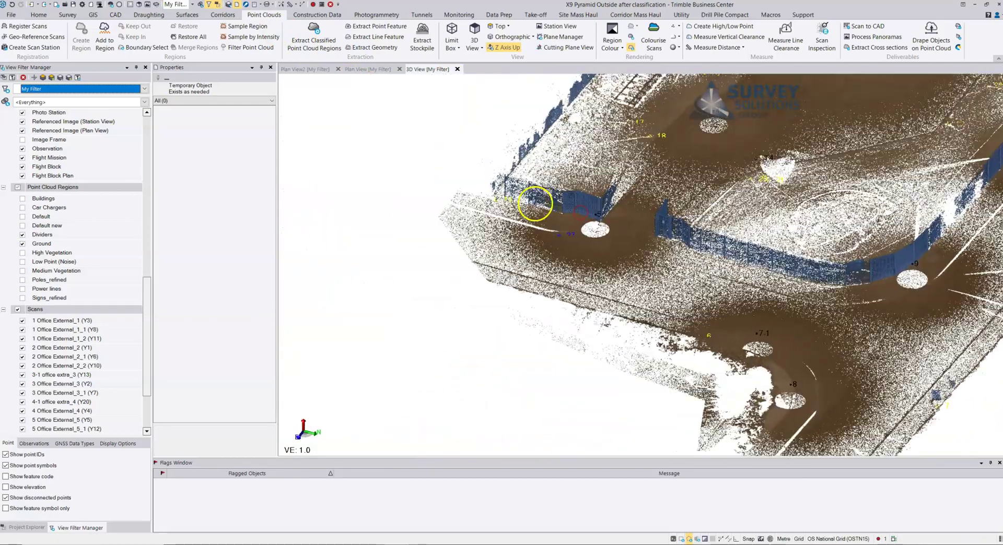
pyautogui.moveTo(561, 210); pyautogui.dragTo(641, 250, button='middle')
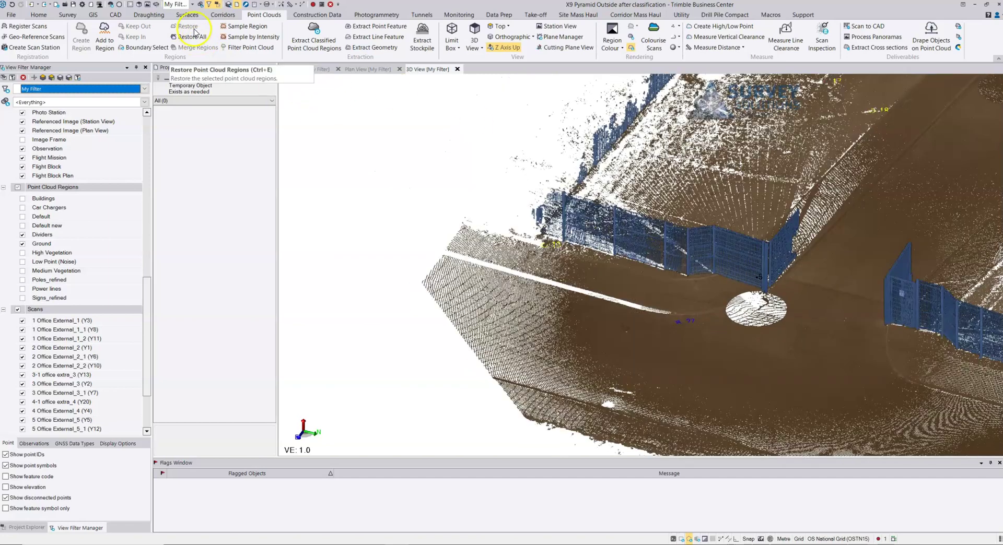
pyautogui.click(116, 15)
pyautogui.click(95, 30)
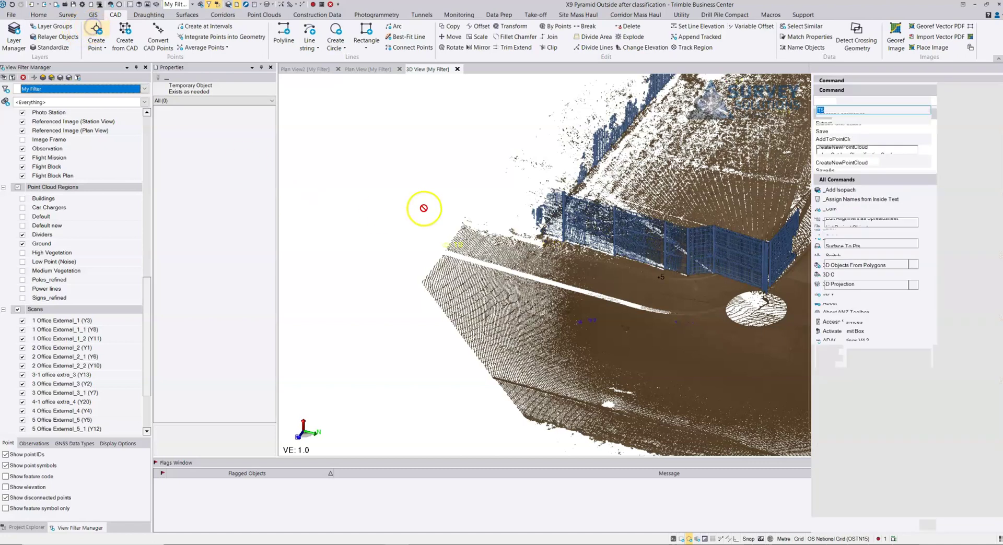
pyautogui.click(835, 109)
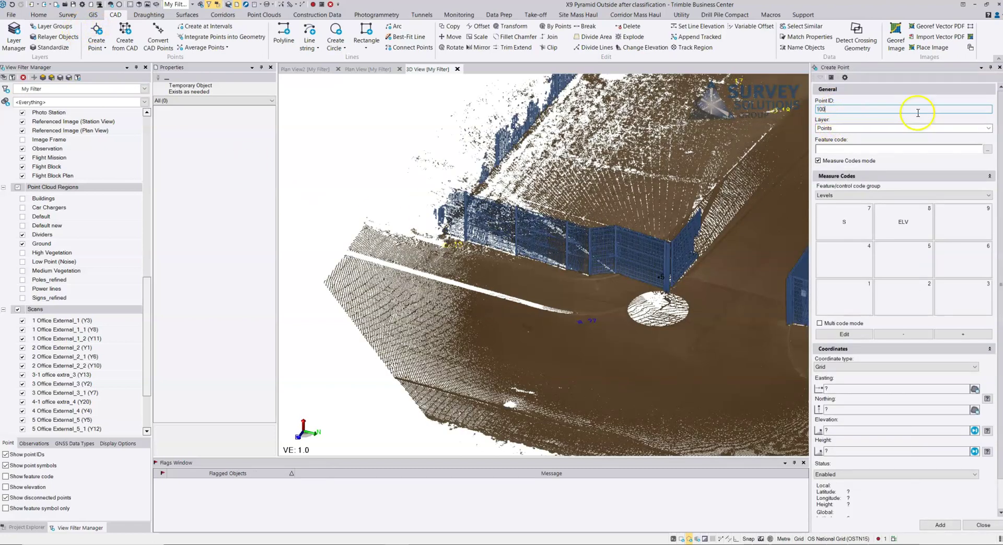
pyautogui.click(857, 150)
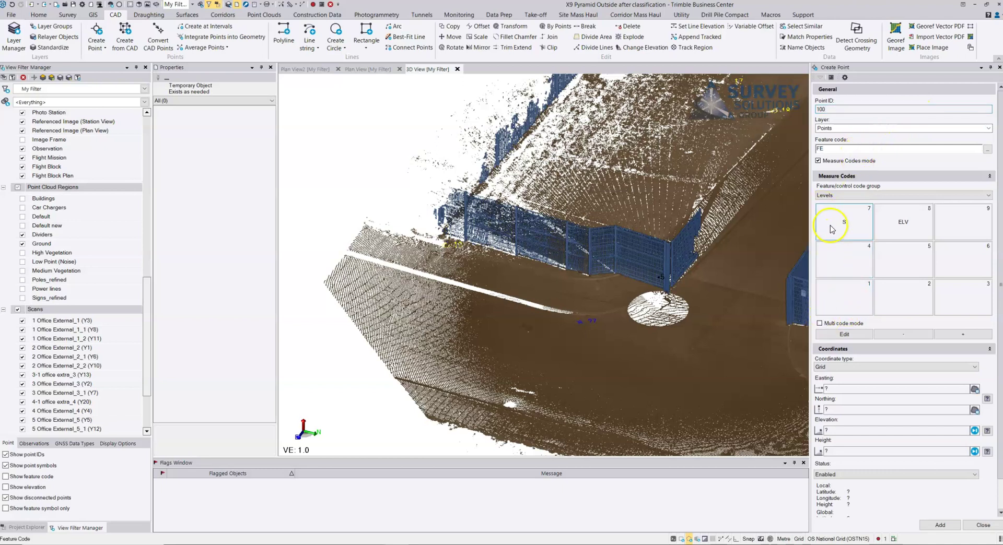
pyautogui.click(818, 161)
# Step: Place point 100 on the outer end of the fence near scan station 5, taking its elevation from the adjacent ground
pyautogui.click(849, 216)
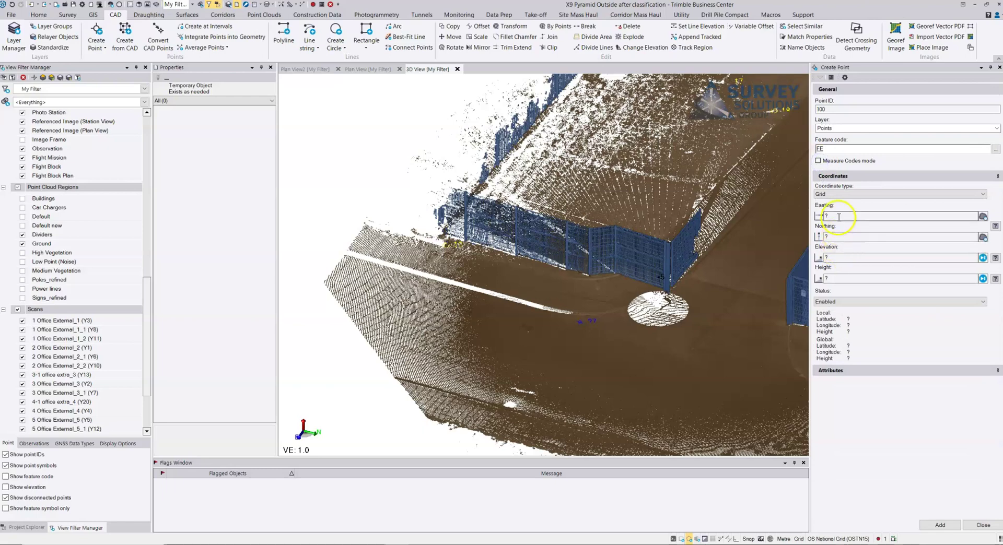
pyautogui.scroll(6, 529, 278)
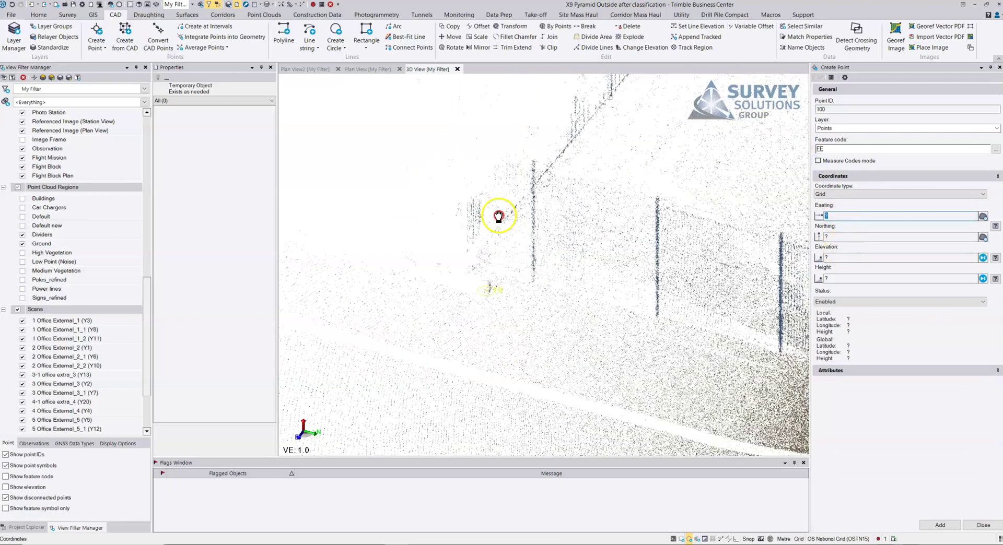
pyautogui.moveTo(502, 238); pyautogui.dragTo(508, 267, button='middle')
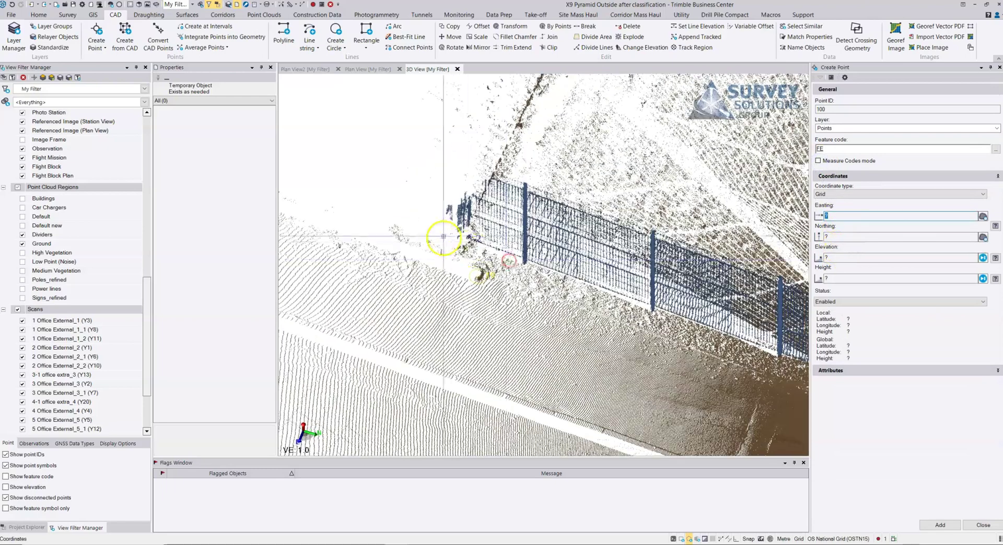
pyautogui.click(465, 211)
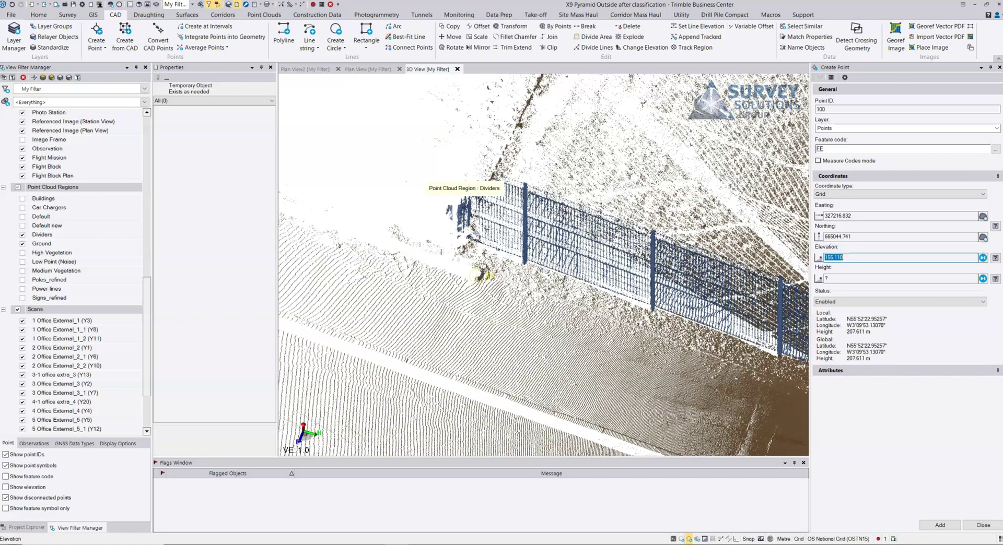
pyautogui.click(475, 225)
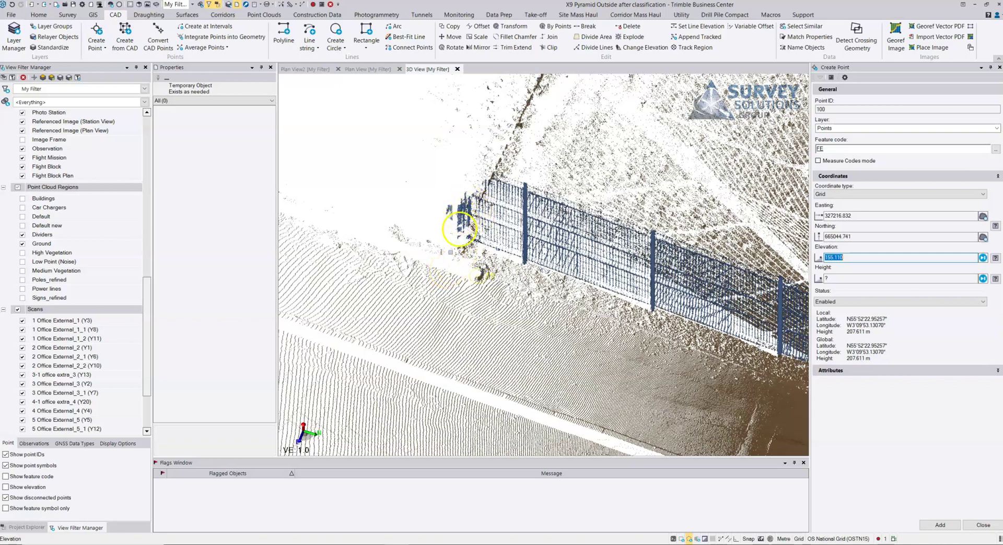
pyautogui.click(439, 272)
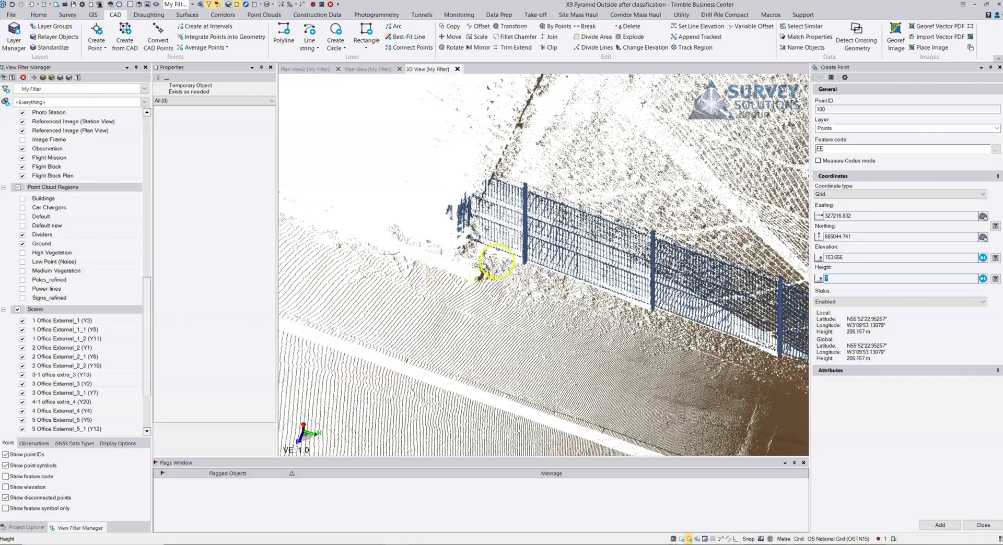
pyautogui.press('Return')
# Step: Add an FE point at the first corner post where the fence turns, with its elevation picked on the ground at the base
pyautogui.moveTo(631, 295); pyautogui.dragTo(386, 229, button='middle')
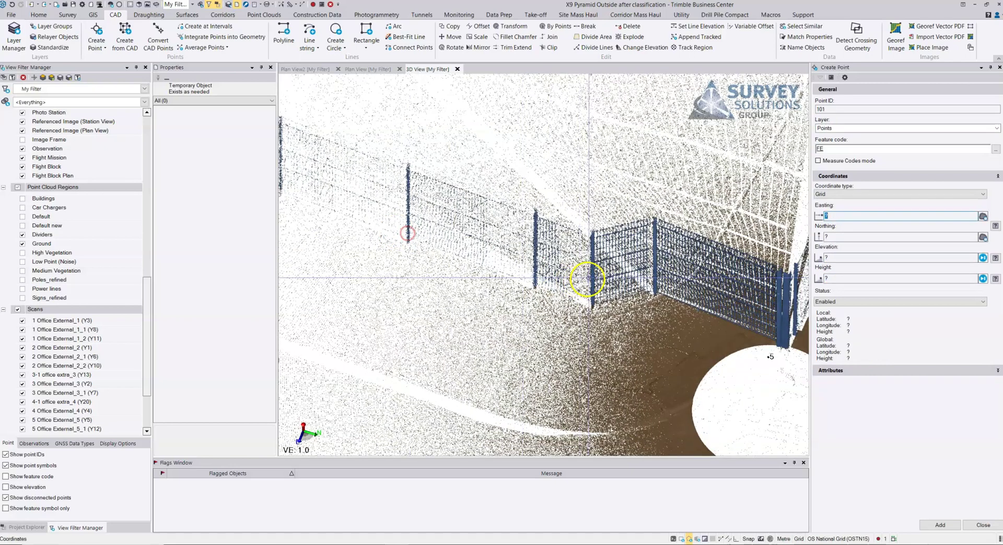
pyautogui.scroll(3, 593, 279)
pyautogui.moveTo(593, 278); pyautogui.dragTo(526, 266, button='middle')
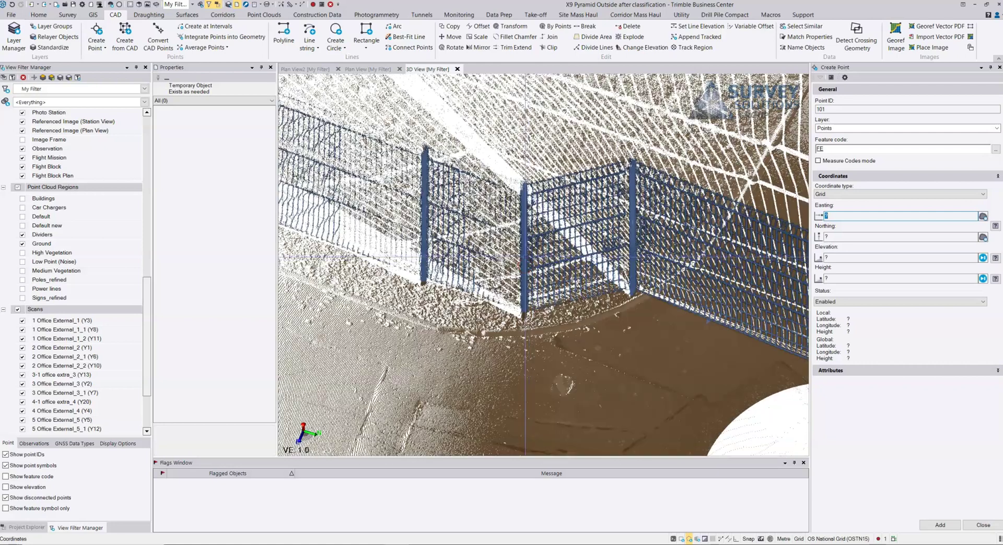
pyautogui.click(525, 258)
pyautogui.click(524, 258)
pyautogui.click(518, 324)
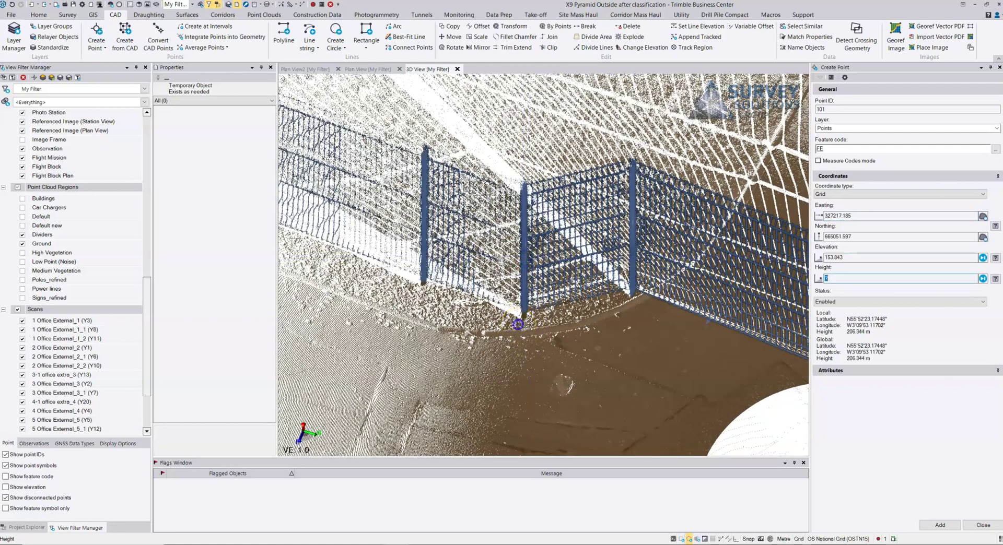
pyautogui.press('Return')
# Step: Add an FE point at the second corner post of the short fence panel, using the ground elevation at its base
pyautogui.click(634, 230)
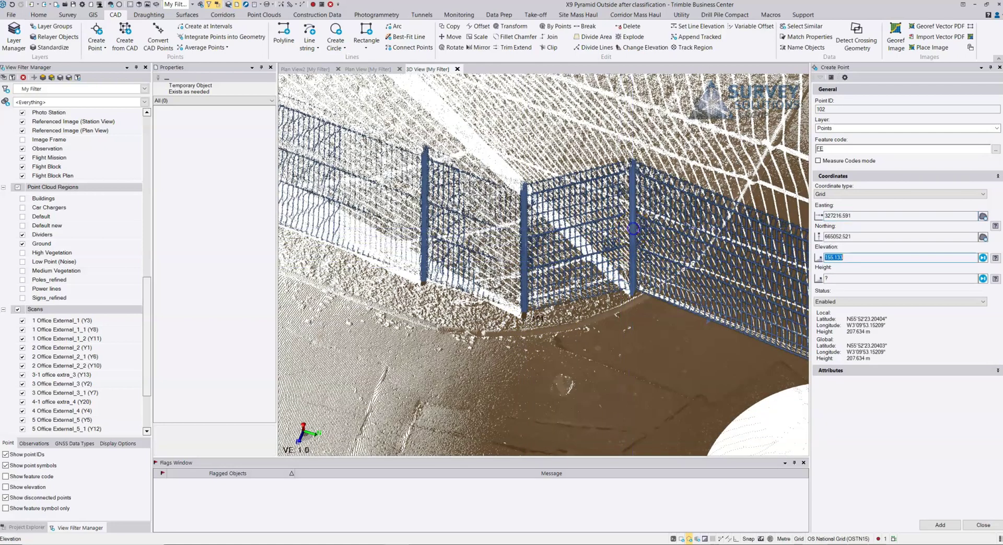
pyautogui.click(621, 300)
pyautogui.press('Return')
# Step: Add an FE point on the end post beside scan station 5, keeping the elevation of the picked cloud point
pyautogui.moveTo(664, 310); pyautogui.dragTo(380, 266, button='middle')
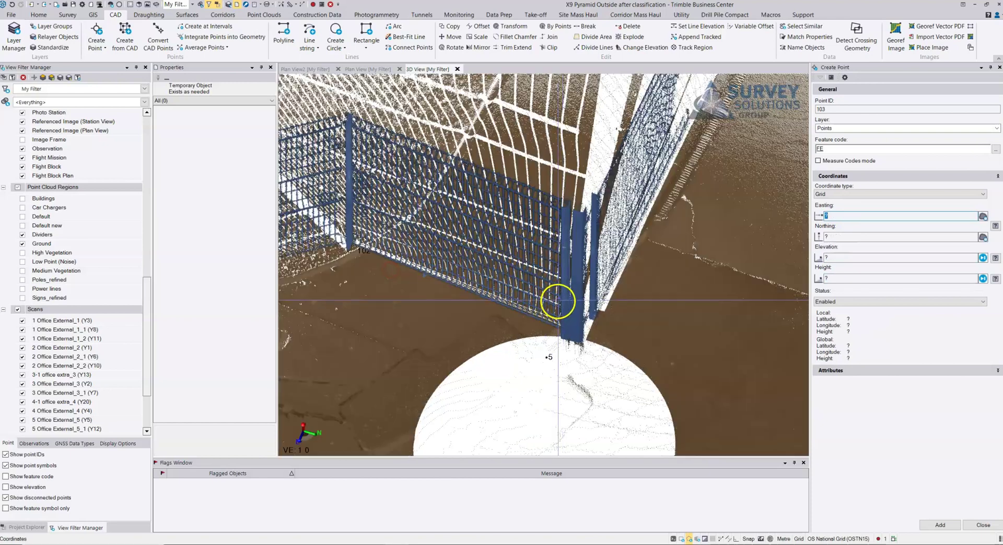
pyautogui.moveTo(577, 289); pyautogui.dragTo(517, 299, button='right')
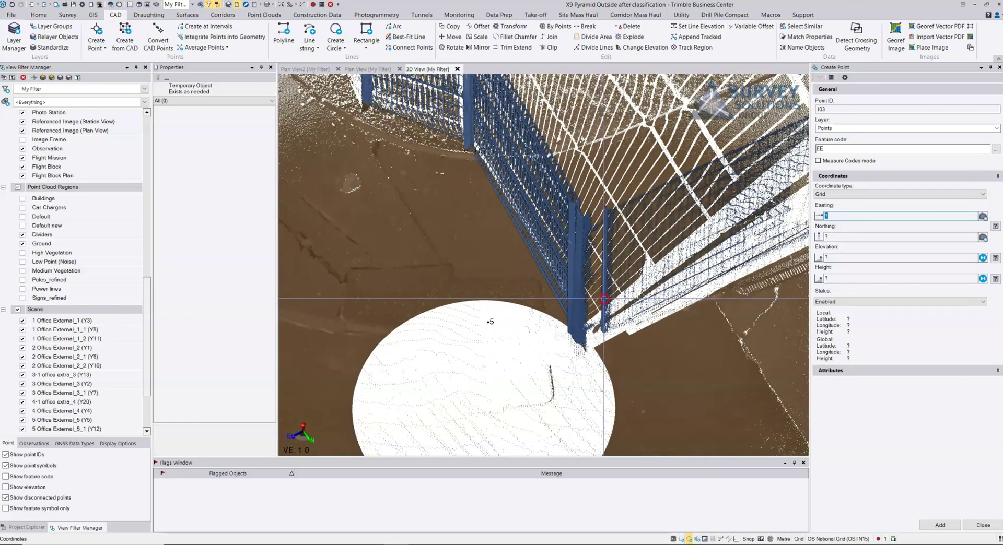
pyautogui.click(583, 293)
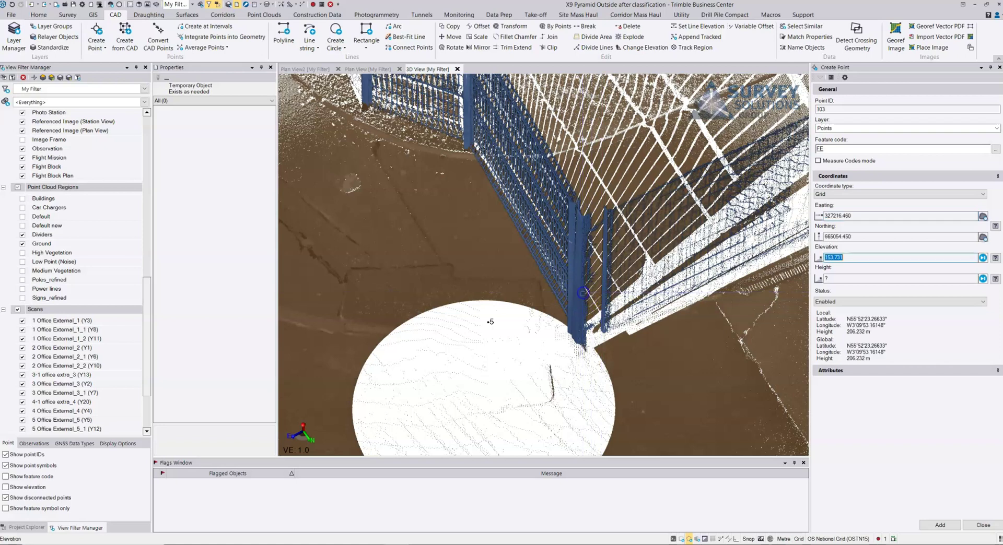
pyautogui.press('Return')
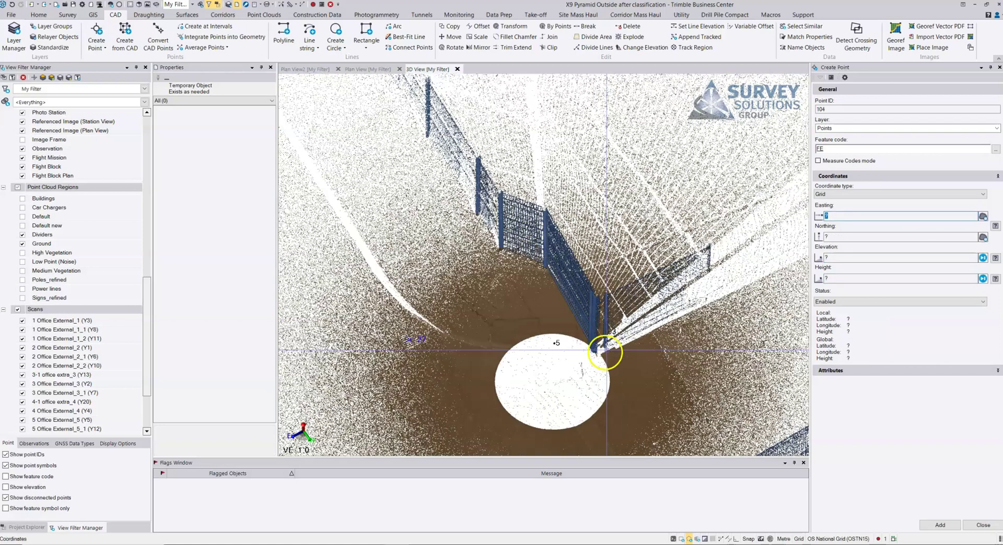
# Step: Recompute the project to process the new fence points
pyautogui.scroll(-3, 601, 349)
pyautogui.click(878, 539)
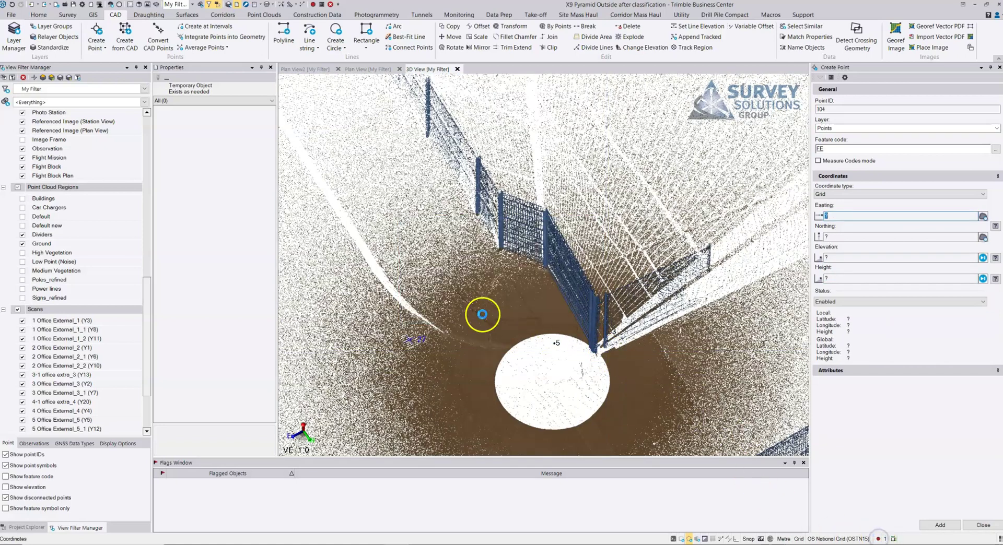
pyautogui.moveTo(482, 301); pyautogui.dragTo(589, 294, button='right')
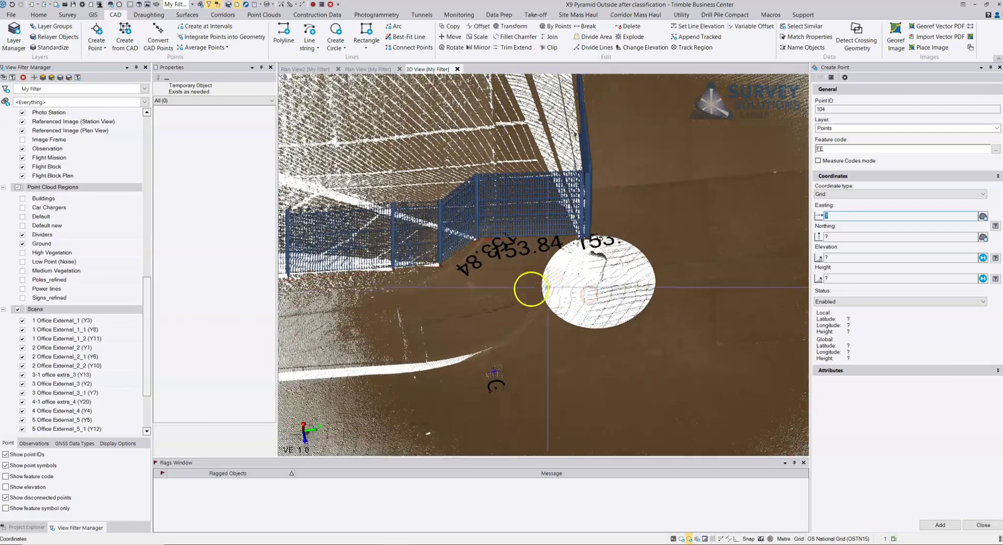
# Step: Set the feature code to FE1 and add a point on the gate-side post of the opposite fence, taking its elevation from the ground
pyautogui.moveTo(573, 279); pyautogui.dragTo(560, 205, button='middle')
pyautogui.click(827, 146)
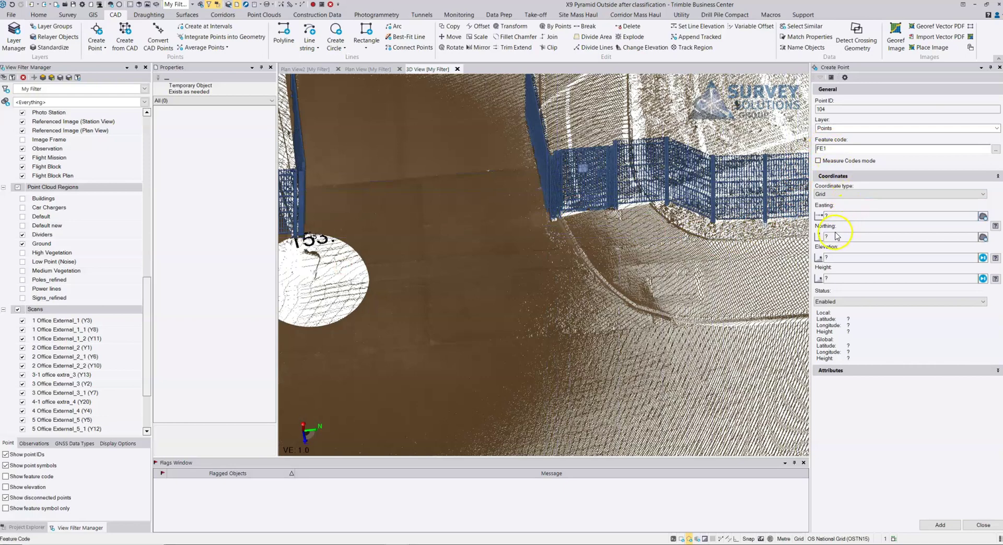
pyautogui.click(856, 216)
pyautogui.scroll(5, 564, 214)
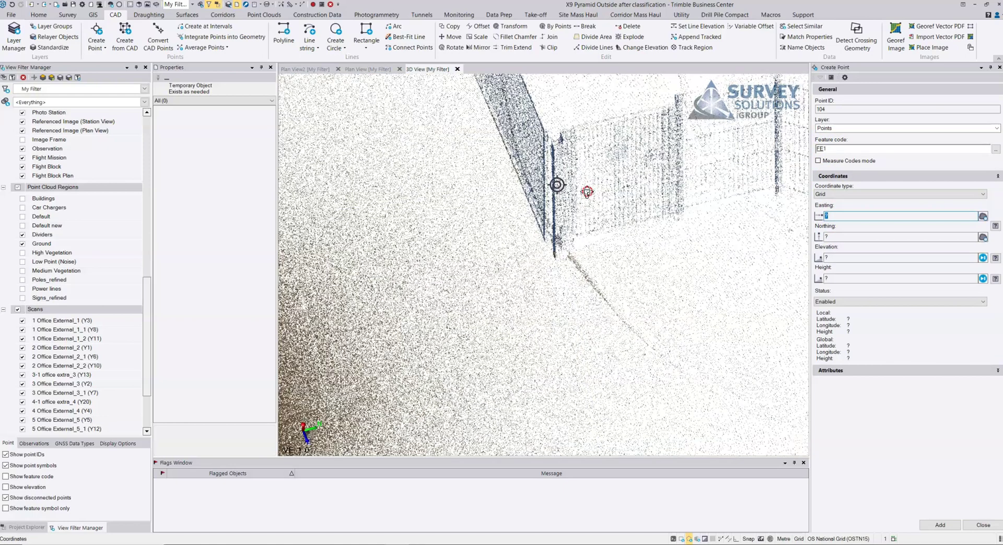
pyautogui.moveTo(587, 191); pyautogui.dragTo(575, 237, button='middle')
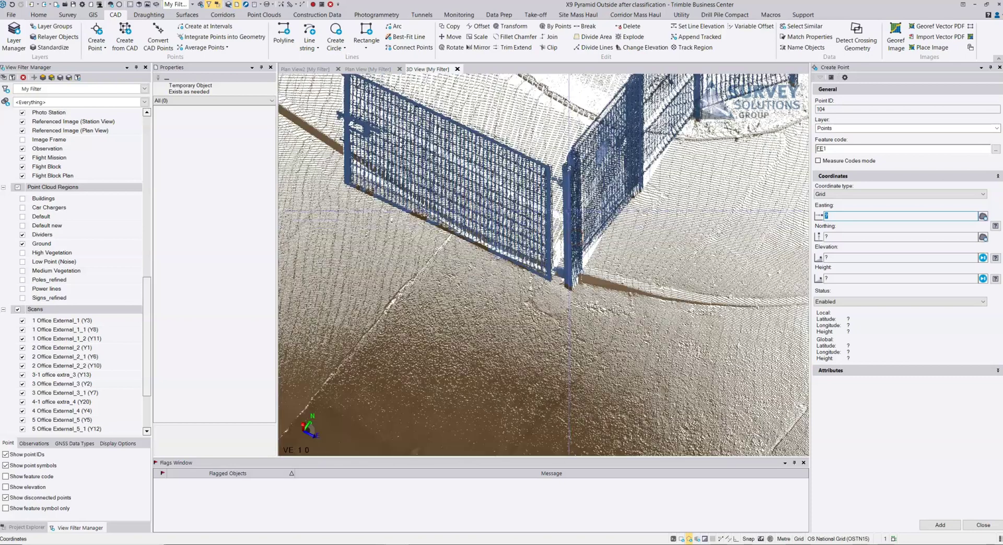
pyautogui.click(567, 219)
pyautogui.click(572, 307)
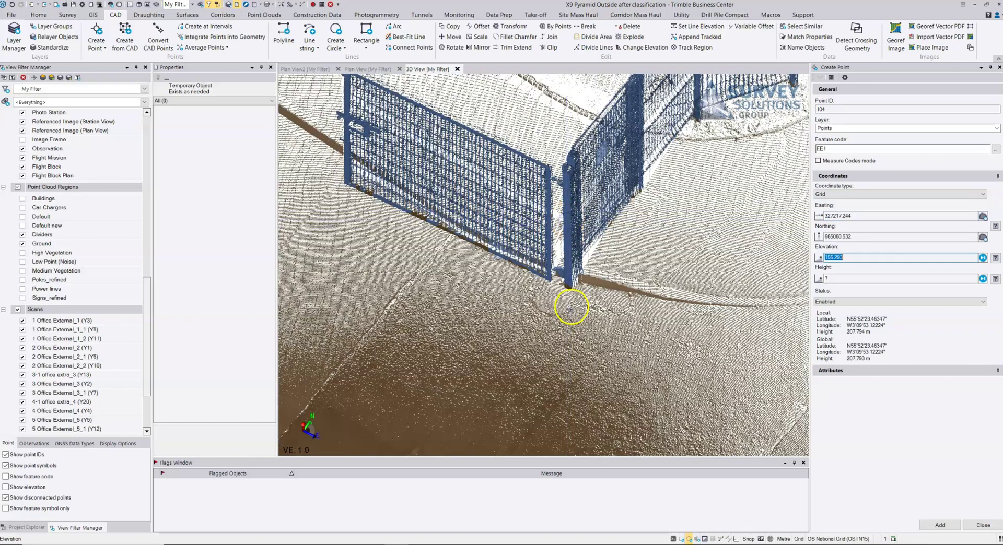
pyautogui.press('Return')
pyautogui.press('Return')
# Step: Add FE1 points on the next two posts where the fence changes direction
pyautogui.moveTo(664, 153); pyautogui.dragTo(571, 291, button='middle')
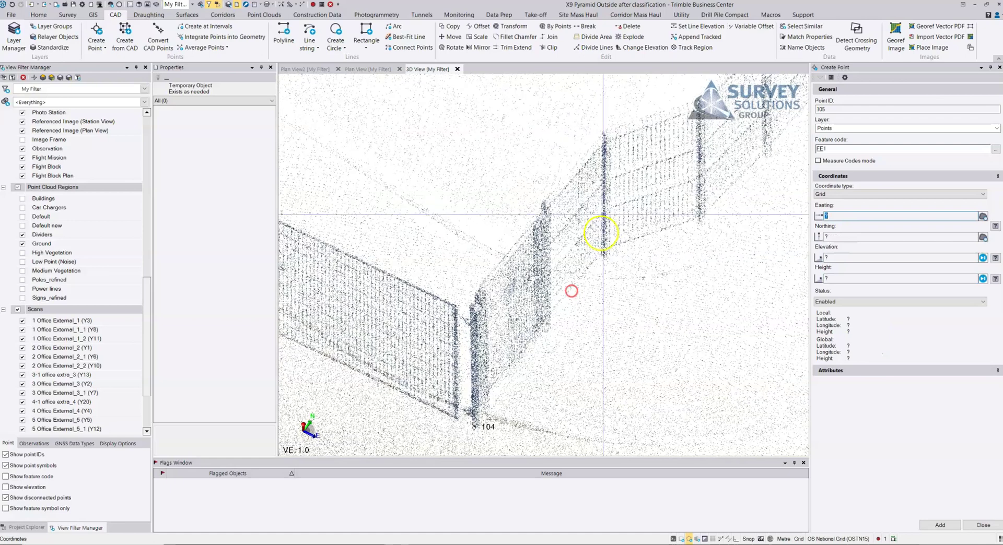
pyautogui.click(606, 194)
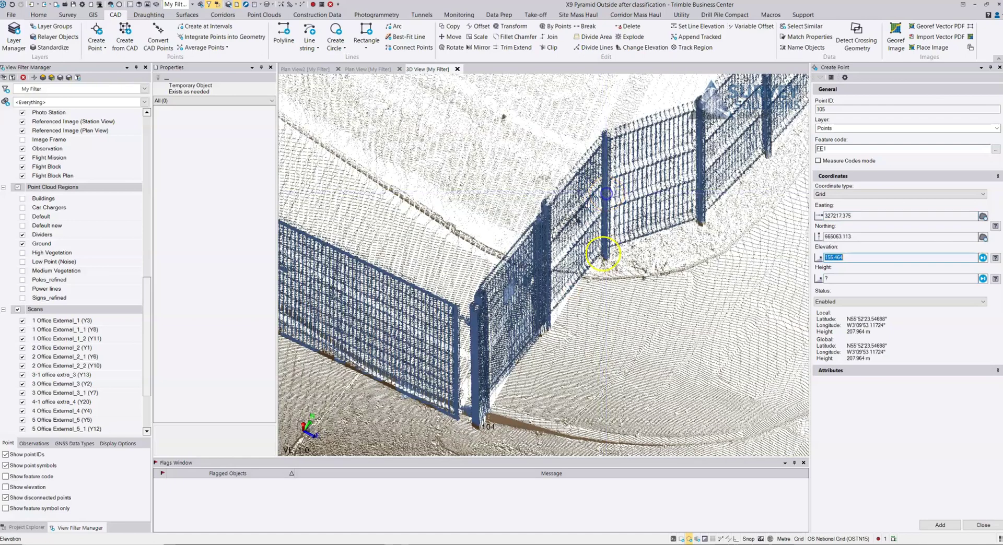
pyautogui.press('Return')
pyautogui.moveTo(599, 271)
pyautogui.keyDown('shift'); pyautogui.mouseDown(button='middle')
pyautogui.moveTo(589, 329)
pyautogui.moveTo(591, 257)
pyautogui.mouseUp(button='middle'); pyautogui.keyUp('shift')
pyautogui.click(590, 257)
pyautogui.press('Return')
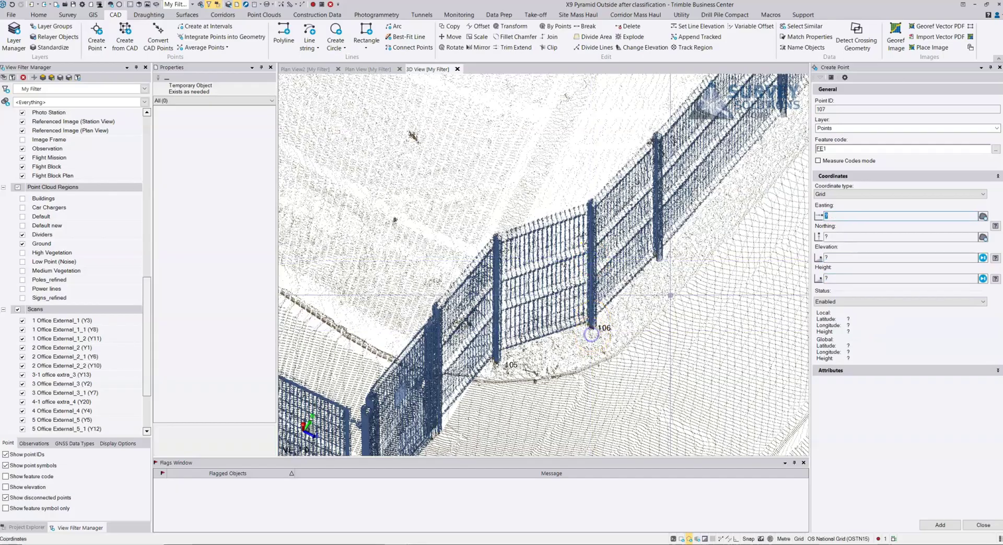
# Step: Add an FE1 point at the foot of a post farther along the long straight fence run
pyautogui.keyDown('shift'); pyautogui.moveTo(591, 334); pyautogui.dragTo(481, 204, button='middle'); pyautogui.keyUp('shift')
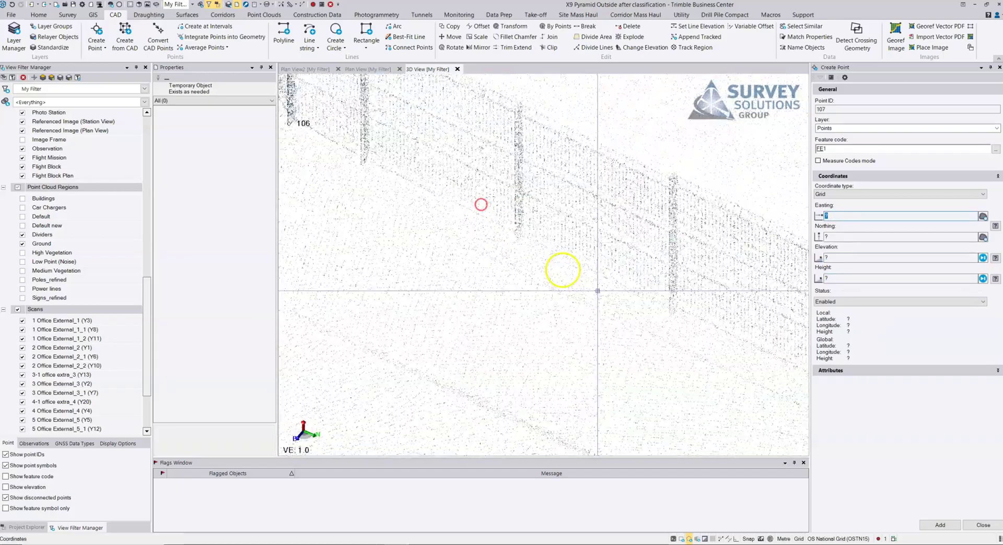
pyautogui.scroll(-3, 716, 301)
pyautogui.moveTo(716, 301); pyautogui.dragTo(505, 211, button='middle')
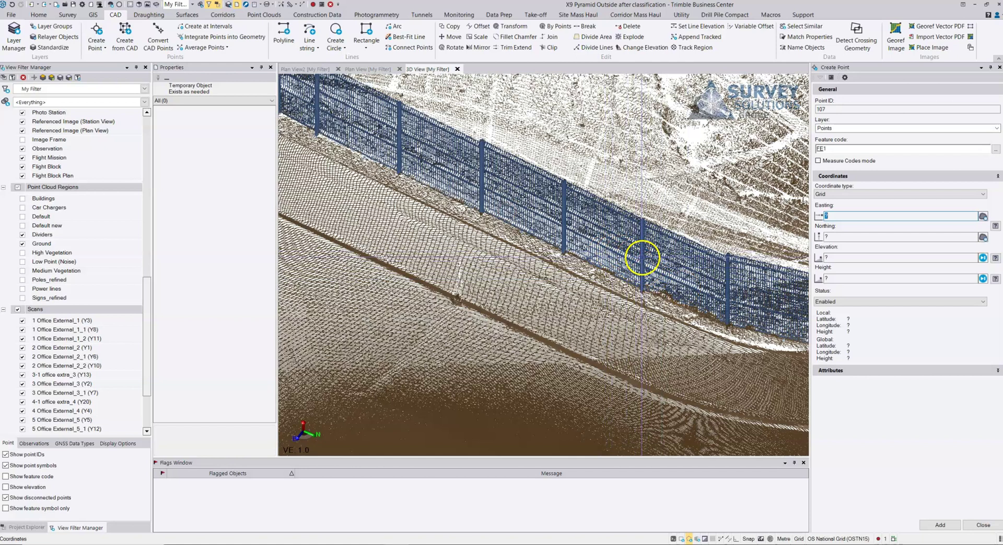
pyautogui.click(632, 301)
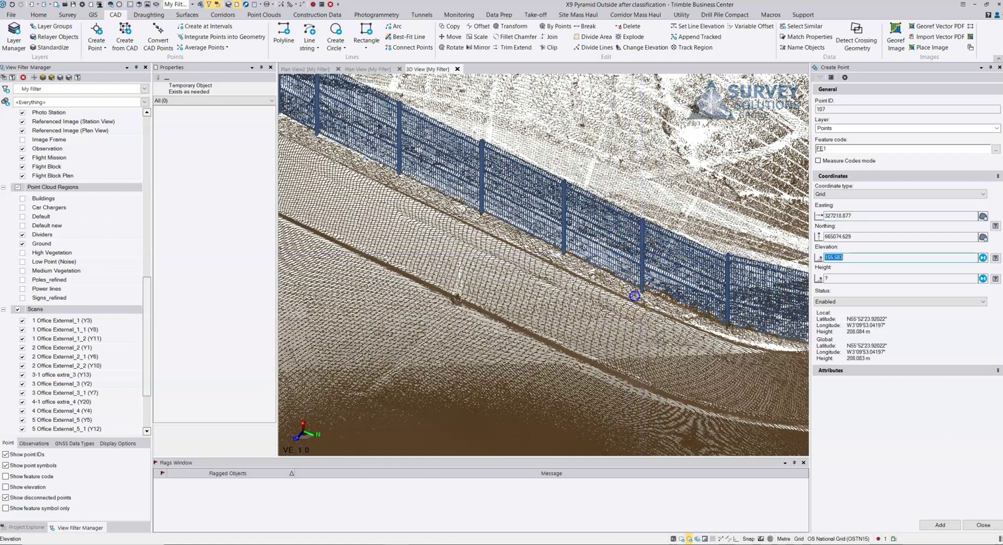
pyautogui.press('Return')
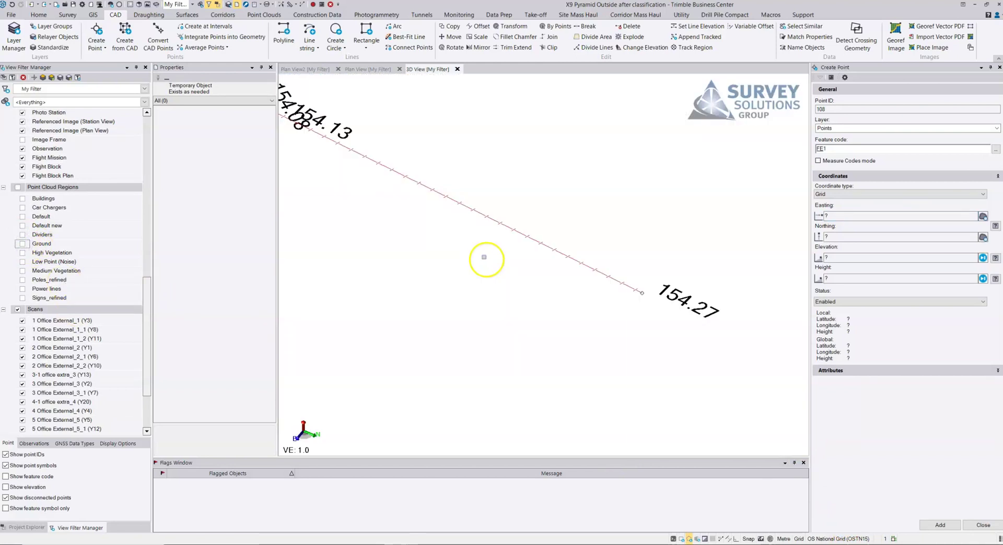
# Step: Examine the generated fence lines and their elevation labels without the point cloud
pyautogui.scroll(-3, 454, 233)
pyautogui.moveTo(454, 232); pyautogui.dragTo(644, 323, button='middle')
pyautogui.moveTo(644, 323); pyautogui.dragTo(507, 251, button='right')
pyautogui.moveTo(507, 251); pyautogui.dragTo(544, 318, button='middle')
pyautogui.scroll(3, 543, 318)
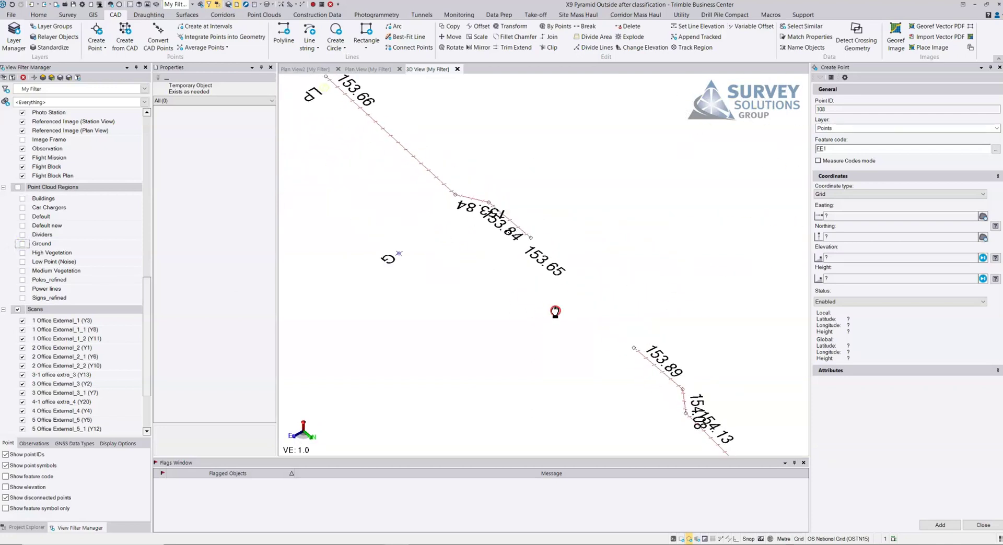
pyautogui.scroll(-3, 552, 310)
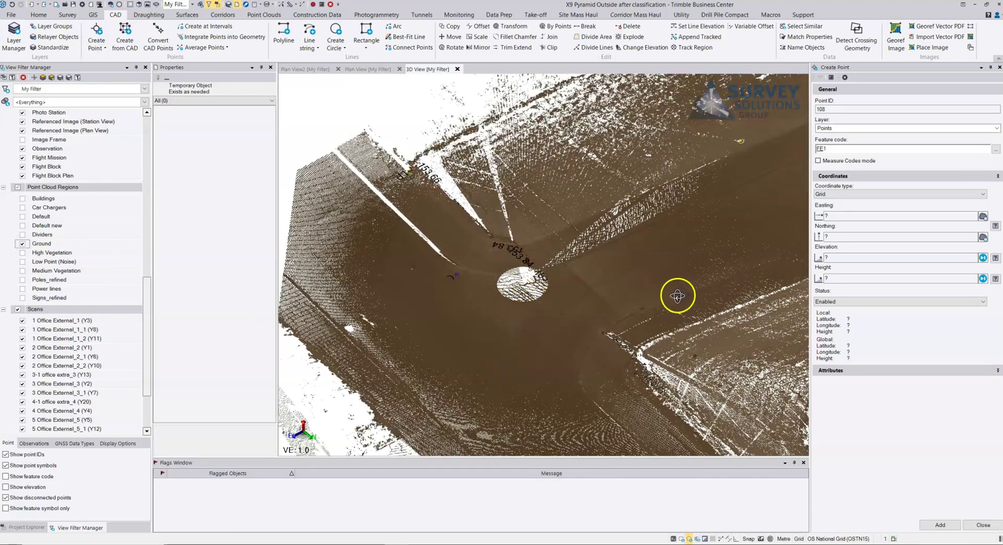
# Step: Start a Kerb and Gutter line extraction and define its cutting plane across the kerb near the bay corner
pyautogui.moveTo(680, 296); pyautogui.dragTo(550, 303, button='right')
pyautogui.moveTo(672, 330); pyautogui.dragTo(591, 260, button='middle')
pyautogui.moveTo(610, 313); pyautogui.dragTo(397, 292, button='right')
pyautogui.moveTo(538, 302); pyautogui.dragTo(588, 266, button='middle')
pyautogui.moveTo(588, 266); pyautogui.dragTo(620, 291, button='right')
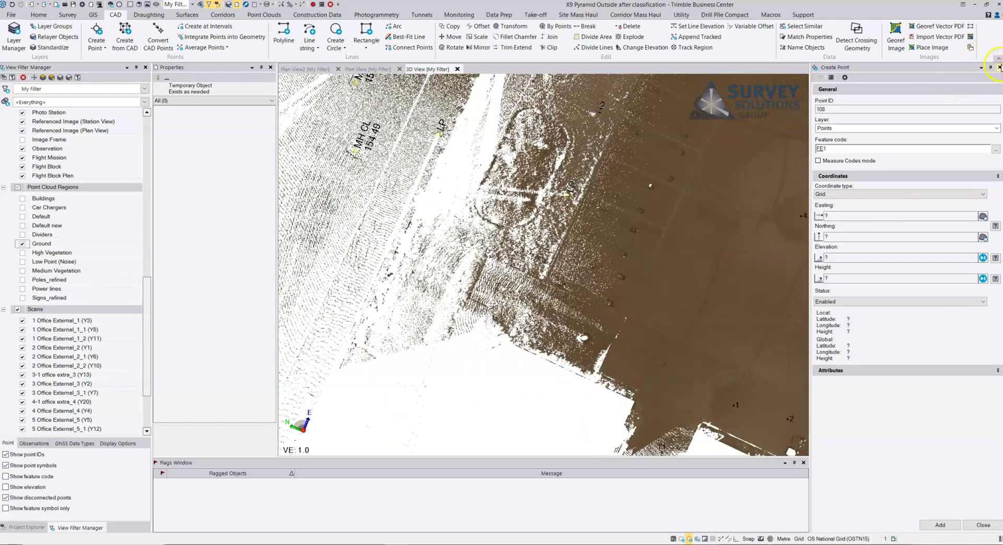
pyautogui.click(999, 67)
pyautogui.moveTo(526, 253); pyautogui.dragTo(537, 287, button='middle')
pyautogui.scroll(4, 601, 267)
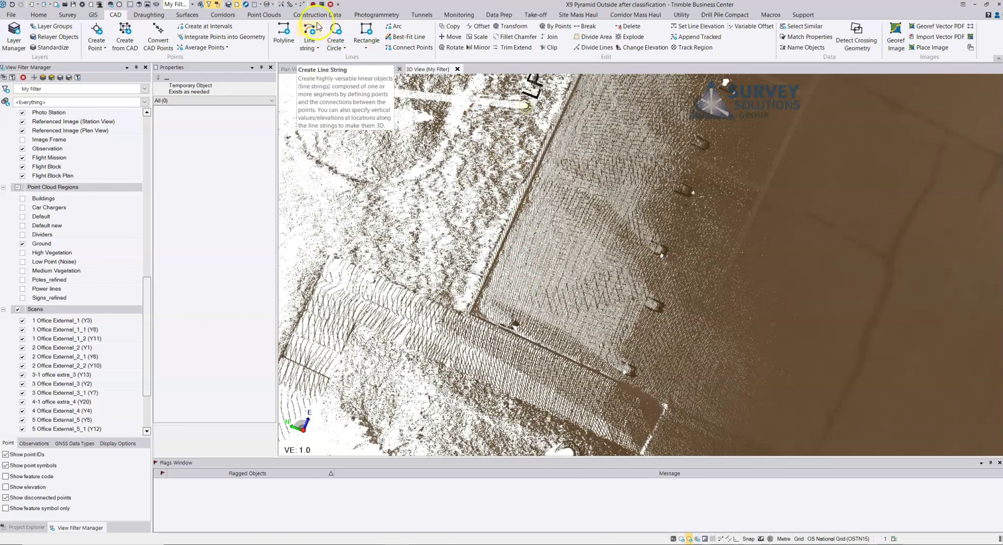
pyautogui.click(263, 16)
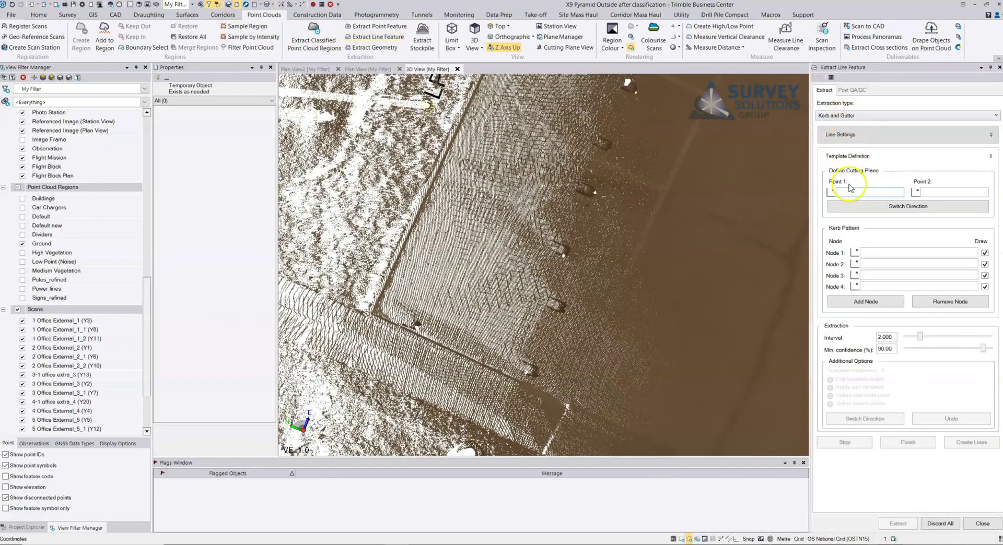
pyautogui.click(355, 274)
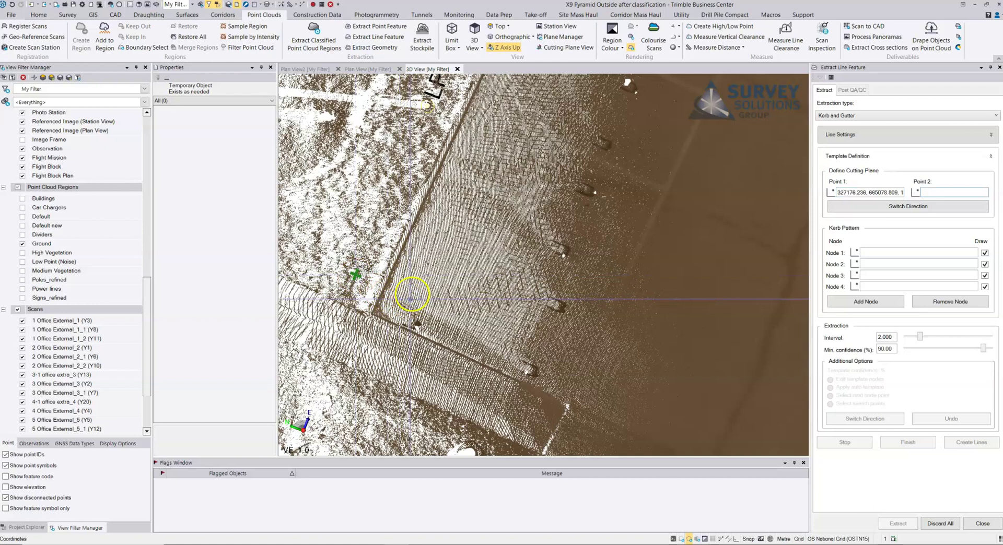
pyautogui.click(412, 294)
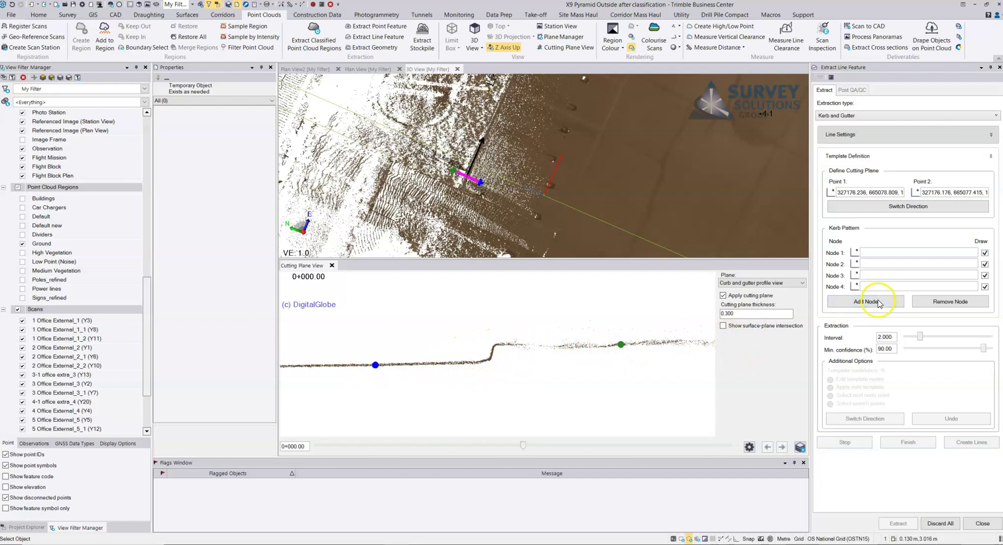
# Step: Place the four kerb pattern nodes behind the kerb, at its top edge, at its base and on the road surface
pyautogui.click(874, 254)
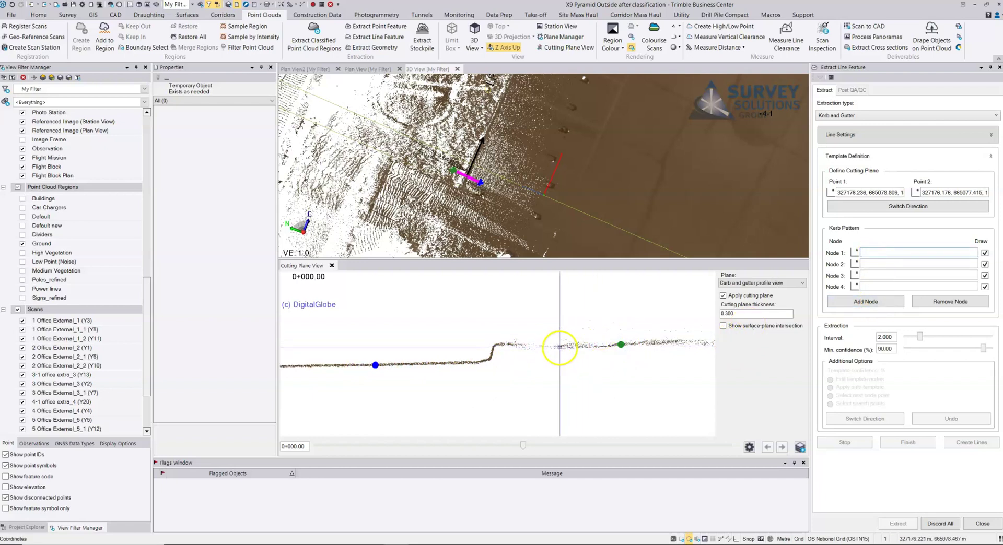
pyautogui.click(559, 347)
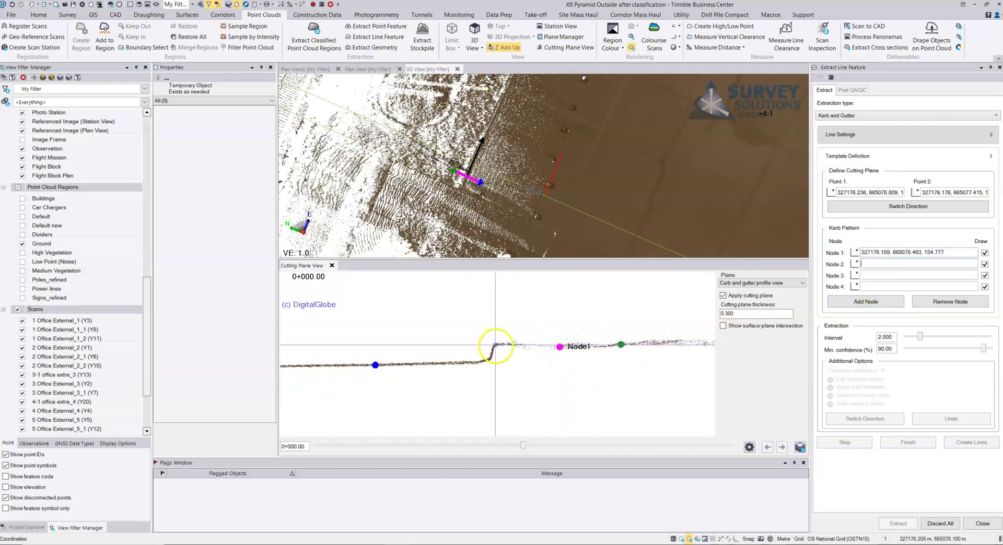
pyautogui.click(494, 345)
pyautogui.click(489, 361)
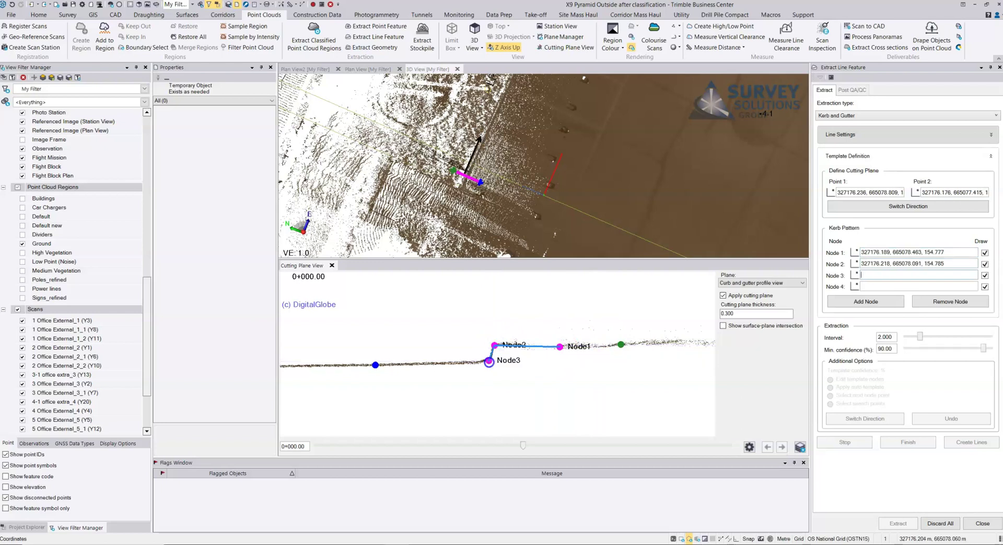
pyautogui.click(411, 365)
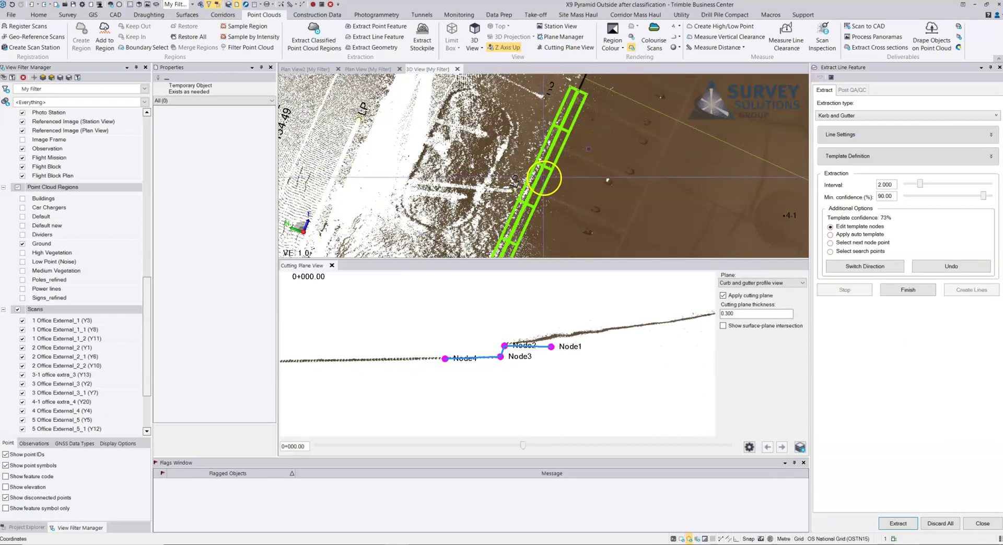
# Step: Move Node 1 of the kerb template onto the scanned ground surface in the profile
pyautogui.keyDown('shift'); pyautogui.moveTo(555, 214); pyautogui.dragTo(482, 202, button='middle'); pyautogui.keyUp('shift')
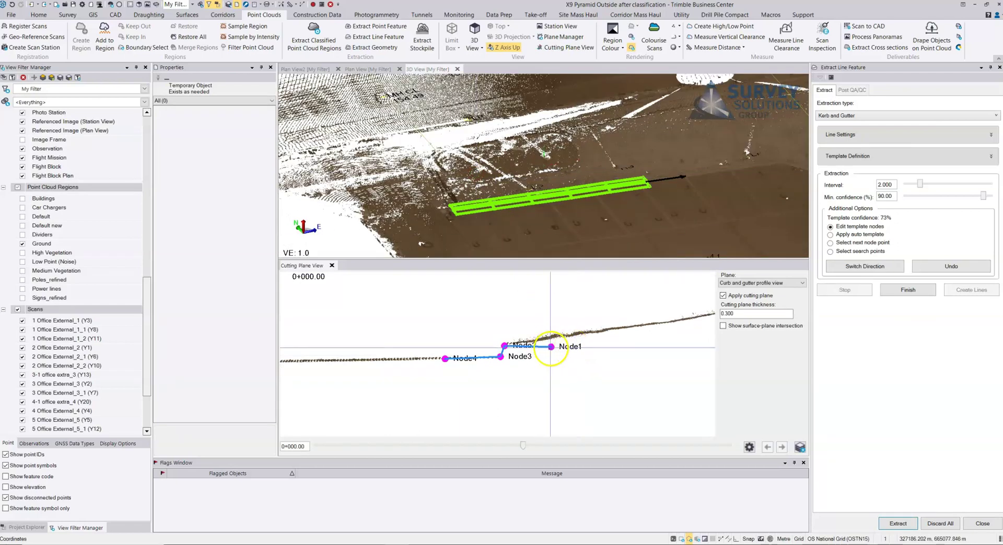
pyautogui.click(551, 348)
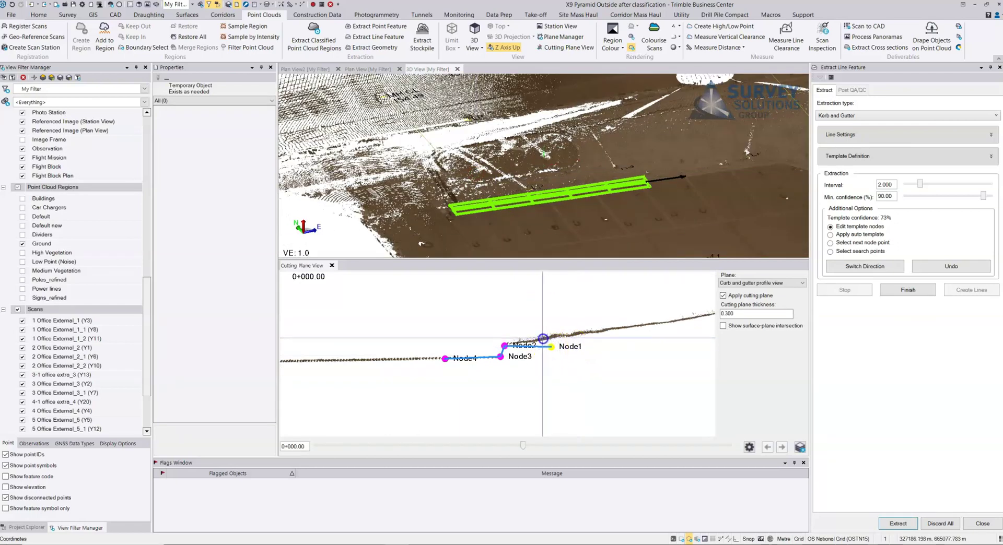
pyautogui.click(543, 338)
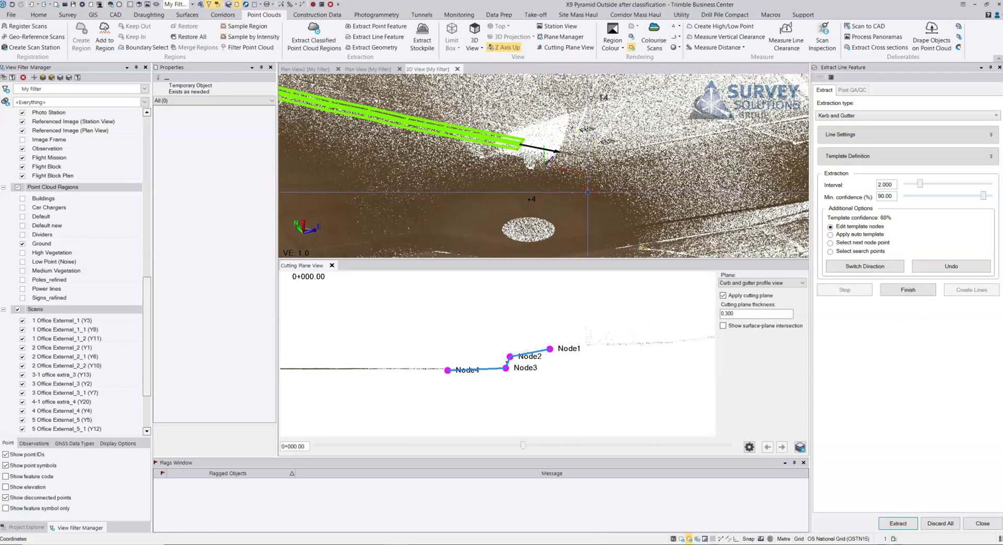
# Step: Switch the extraction to selecting the next node point, with Node 3 as the reference node
pyautogui.moveTo(578, 164); pyautogui.dragTo(605, 185, button='right')
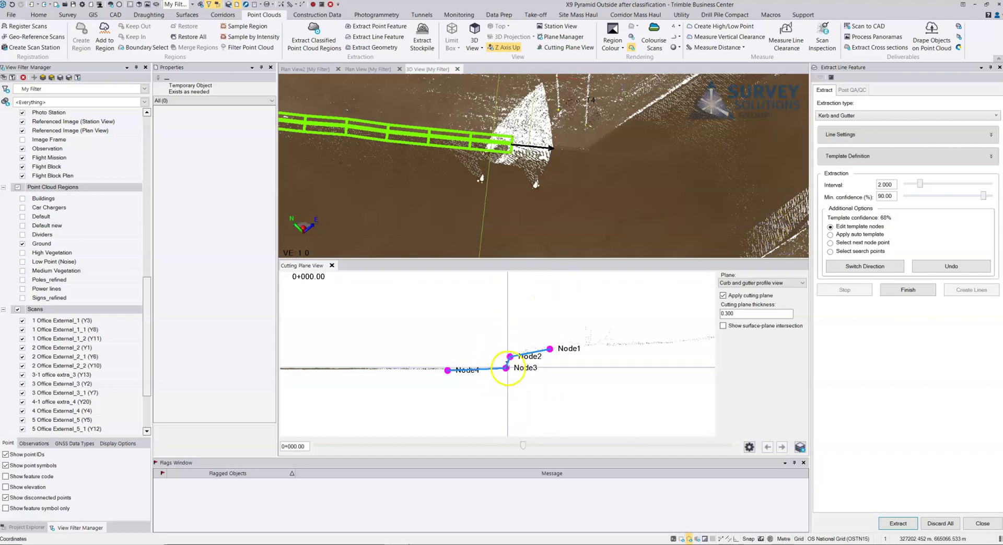
pyautogui.click(831, 243)
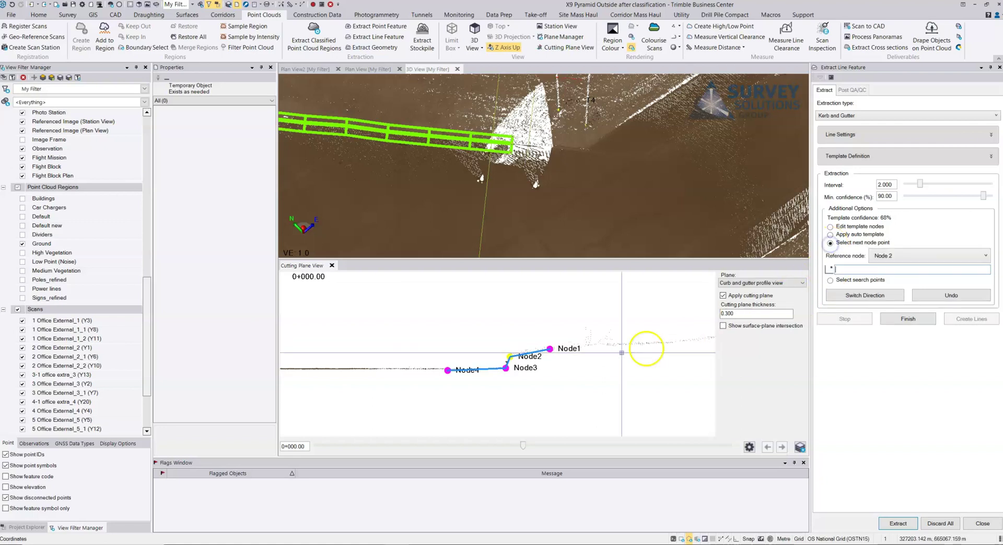
pyautogui.click(503, 369)
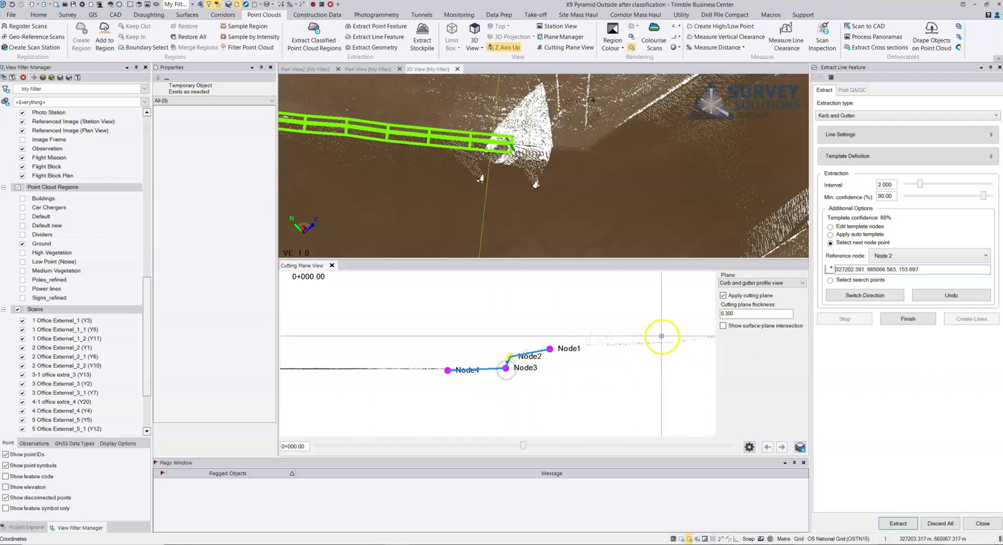
pyautogui.click(902, 257)
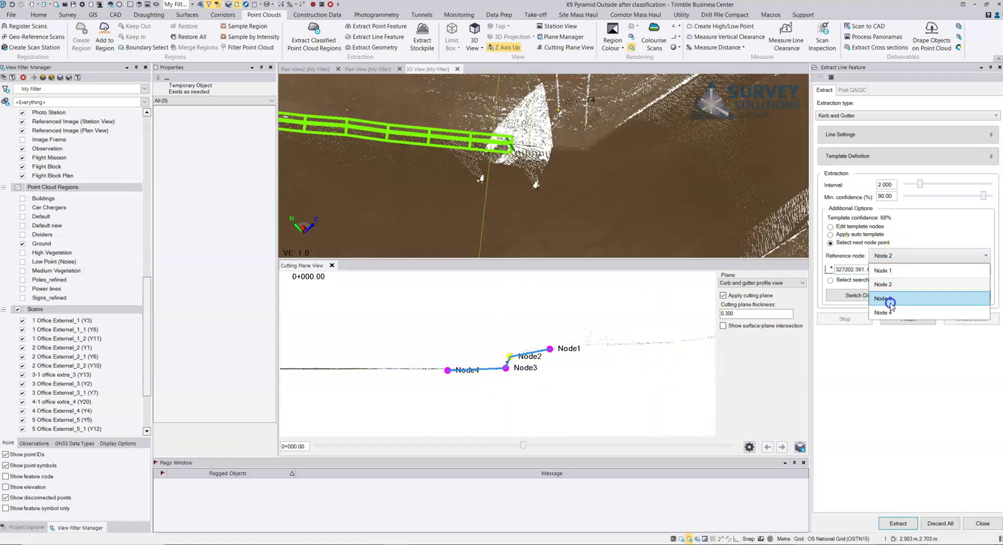
pyautogui.click(890, 296)
# Step: Extract the kerb to a point picked at the kerb corner beyond the scan gap, and onward to a second point along the following straight
pyautogui.scroll(6, 609, 163)
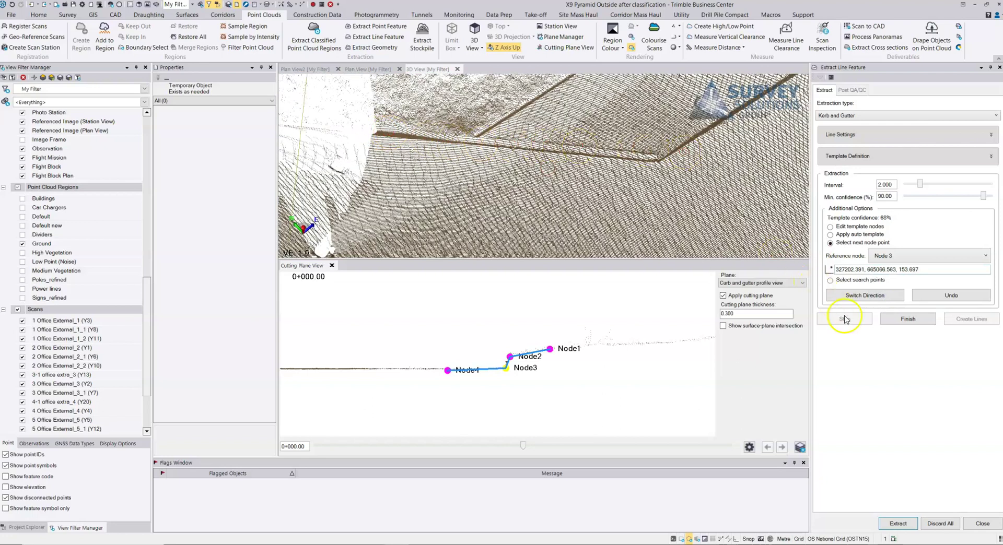
pyautogui.moveTo(914, 271); pyautogui.dragTo(833, 270)
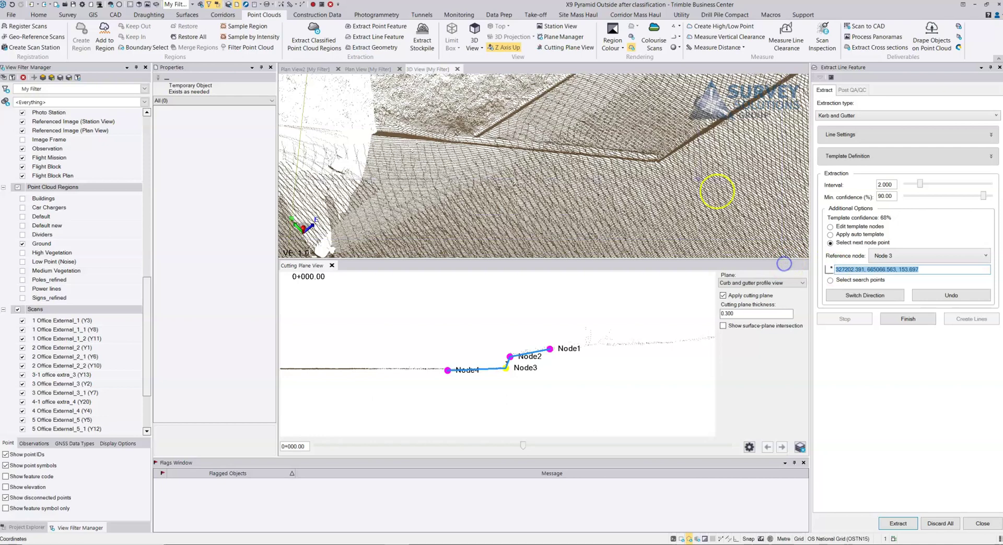
pyautogui.click(660, 164)
pyautogui.scroll(-4, 664, 169)
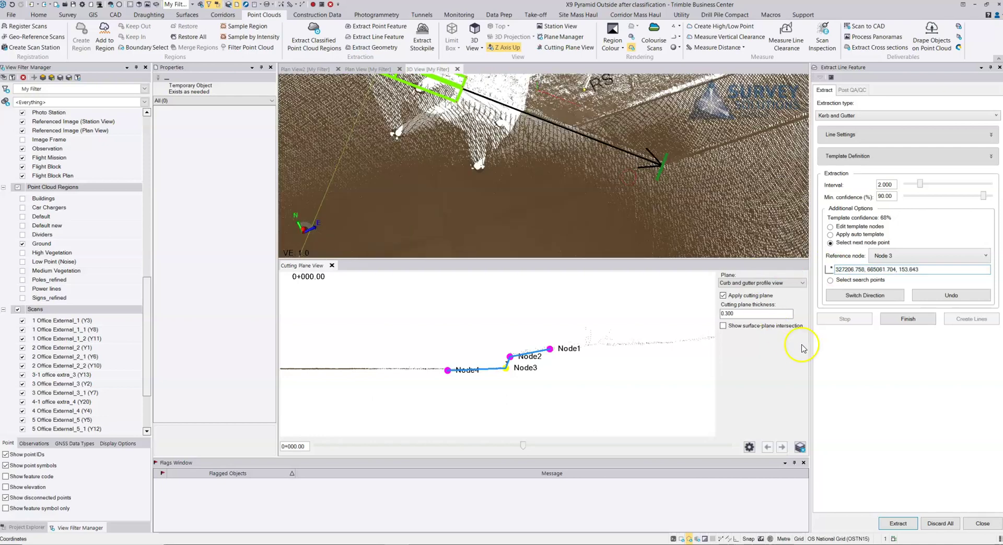
pyautogui.click(898, 524)
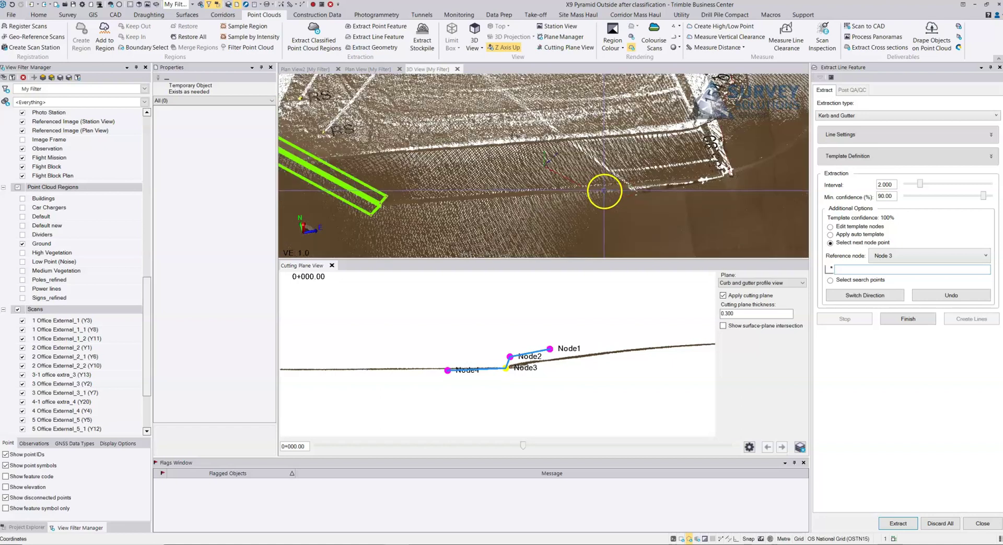
pyautogui.click(604, 192)
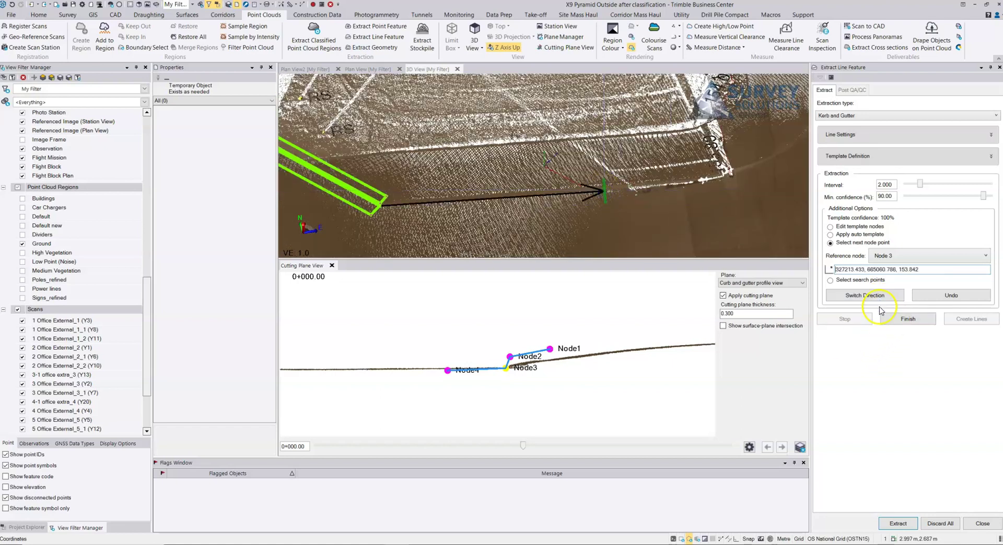
pyautogui.click(898, 525)
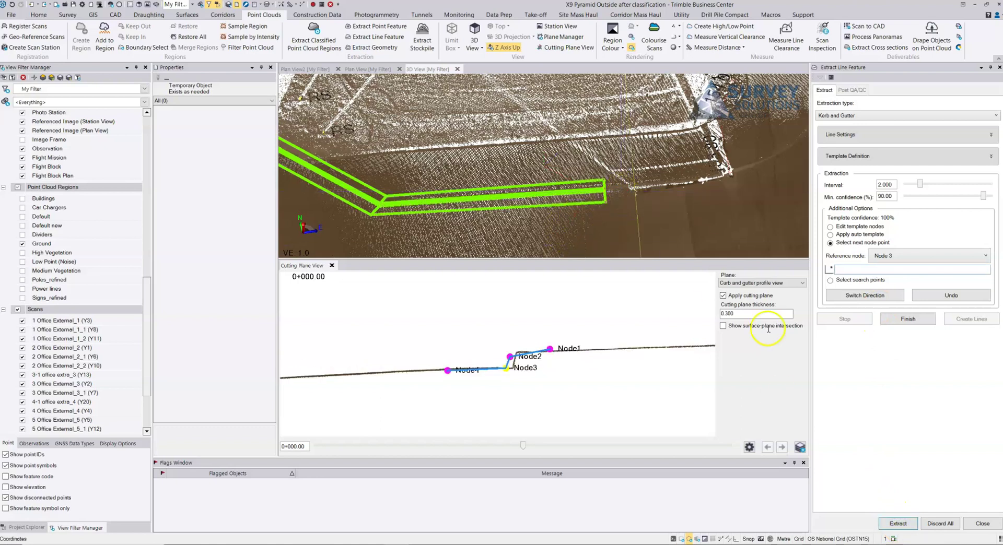
# Step: Edit the kerb template nodes, moving Node 2 to the kerb's top edge and Node 3 to its base, and continue the extraction
pyautogui.scroll(4, 511, 385)
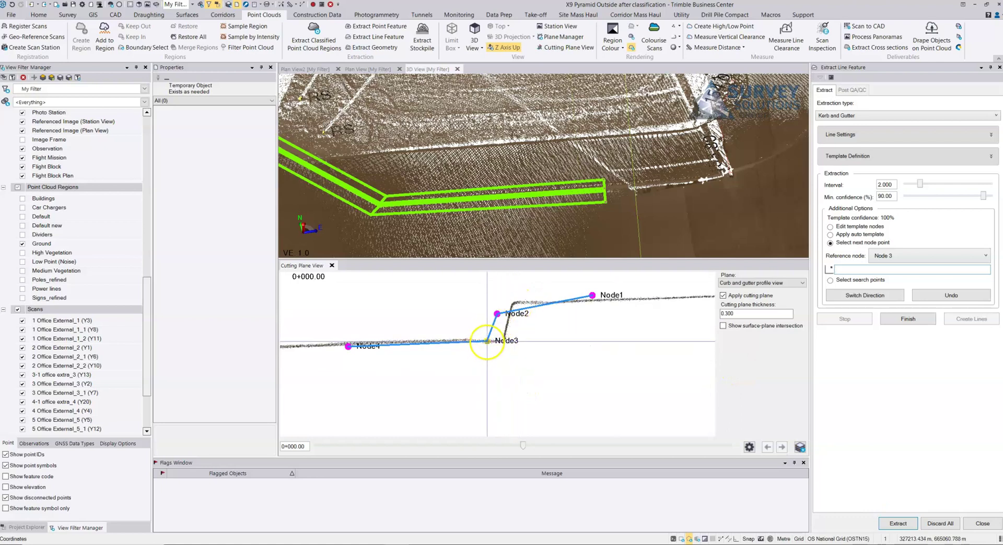
pyautogui.click(487, 342)
pyautogui.click(487, 342)
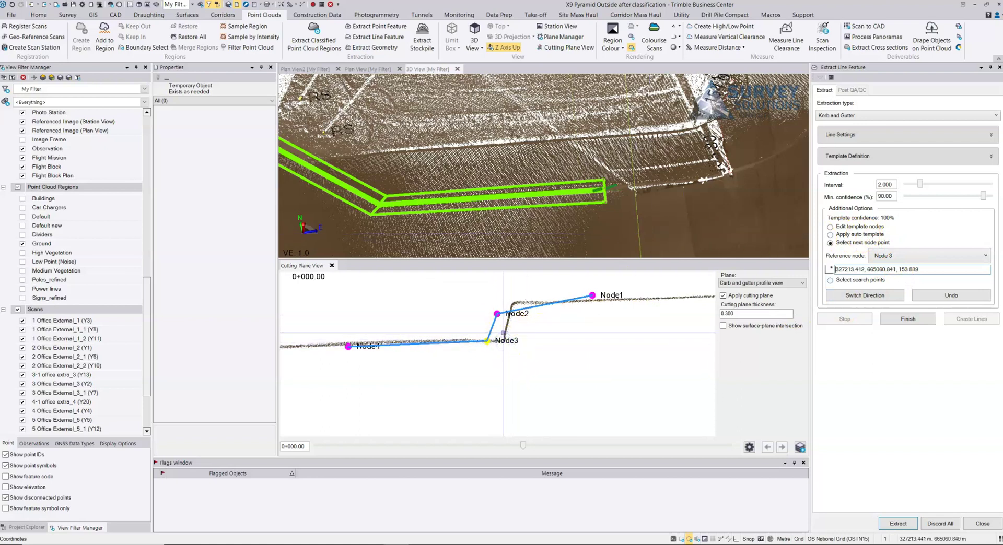
pyautogui.click(847, 227)
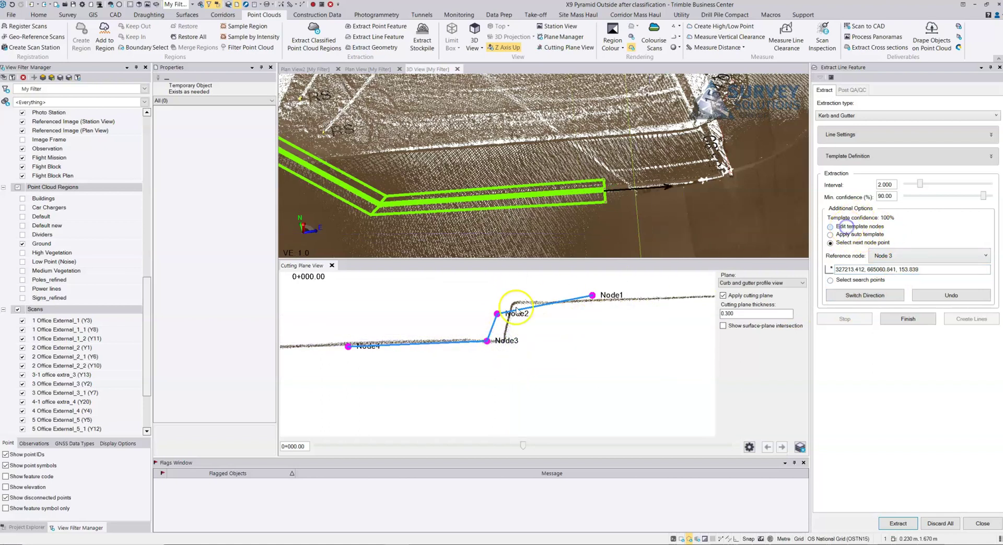
pyautogui.click(497, 315)
pyautogui.click(514, 303)
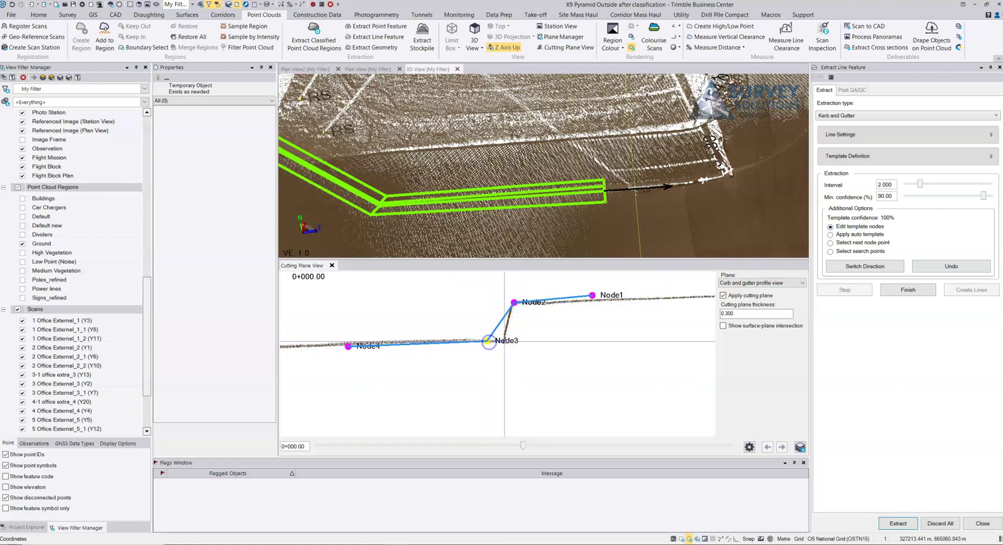
pyautogui.click(504, 342)
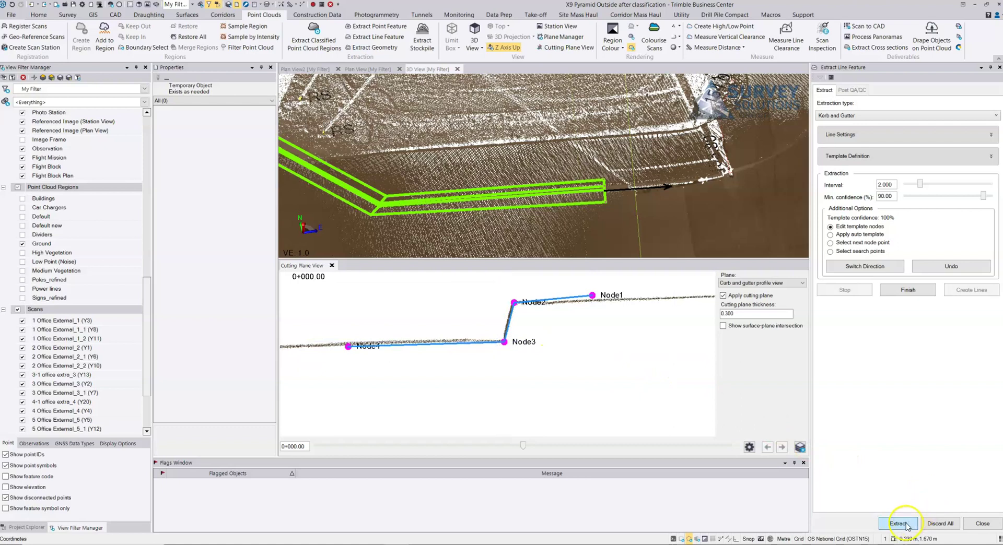
pyautogui.press('Return')
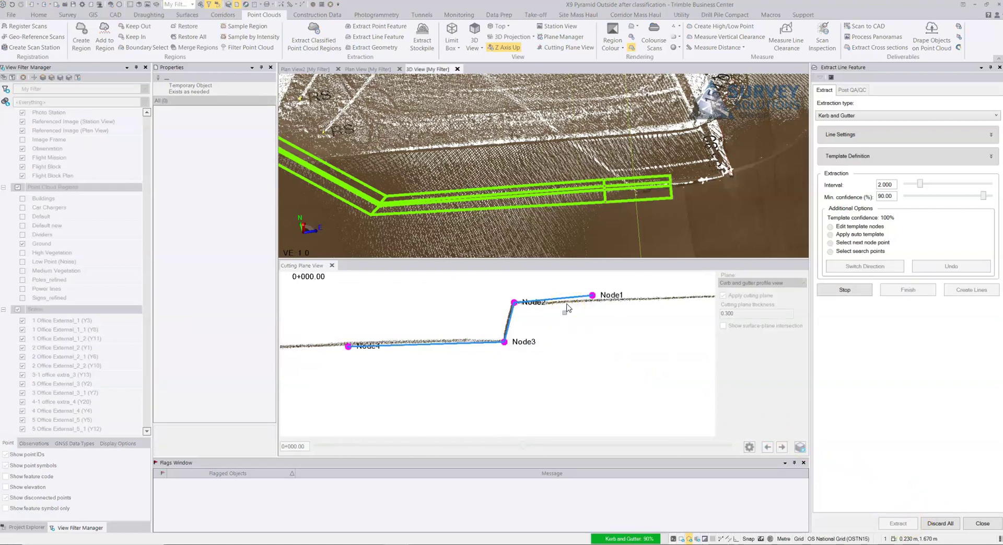
pyautogui.click(569, 297)
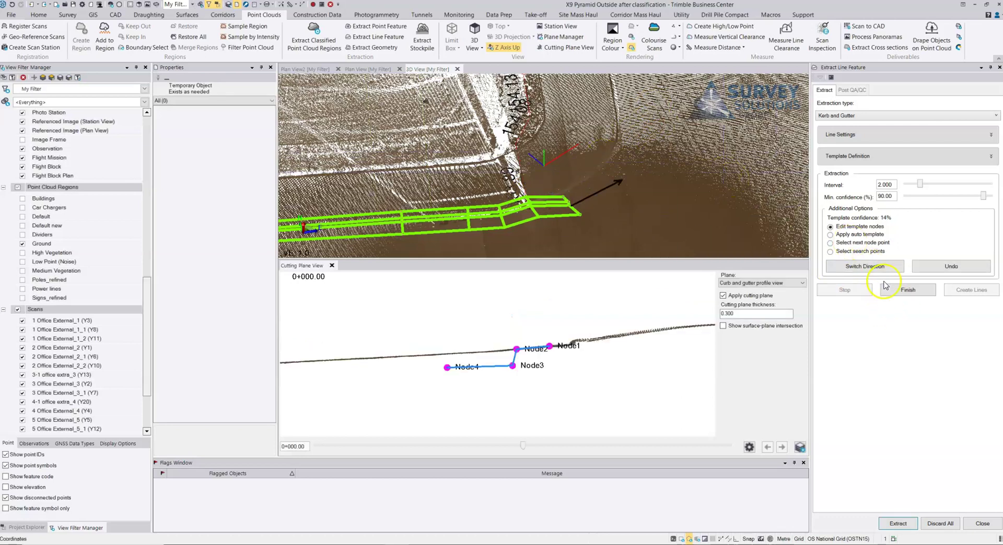
# Step: Undo the last extraction run and review the extracted kerb lines along the car park edge and around its corner
pyautogui.click(946, 269)
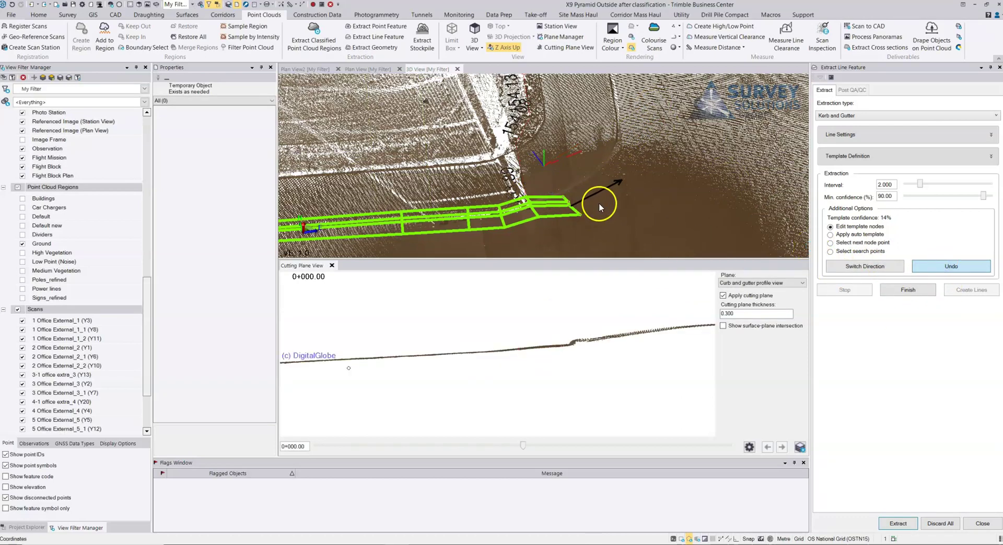
pyautogui.moveTo(437, 210); pyautogui.dragTo(665, 199, button='middle')
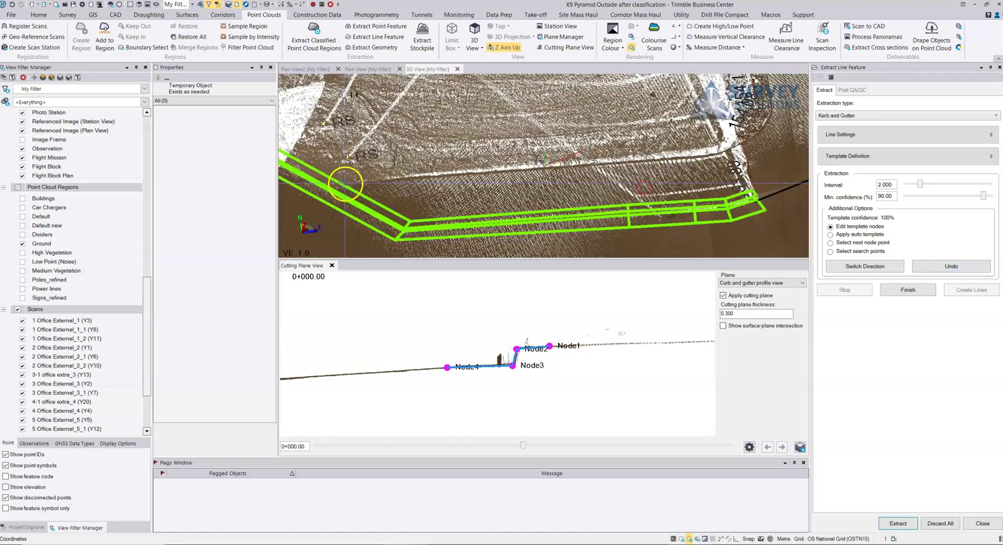
pyautogui.moveTo(341, 184); pyautogui.dragTo(361, 137, button='right')
pyautogui.moveTo(418, 192); pyautogui.dragTo(696, 189, button='middle')
pyautogui.moveTo(580, 177); pyautogui.dragTo(569, 195, button='right')
pyautogui.moveTo(418, 193); pyautogui.dragTo(663, 167, button='middle')
pyautogui.scroll(-3, 558, 193)
pyautogui.moveTo(451, 194); pyautogui.dragTo(585, 146, button='middle')
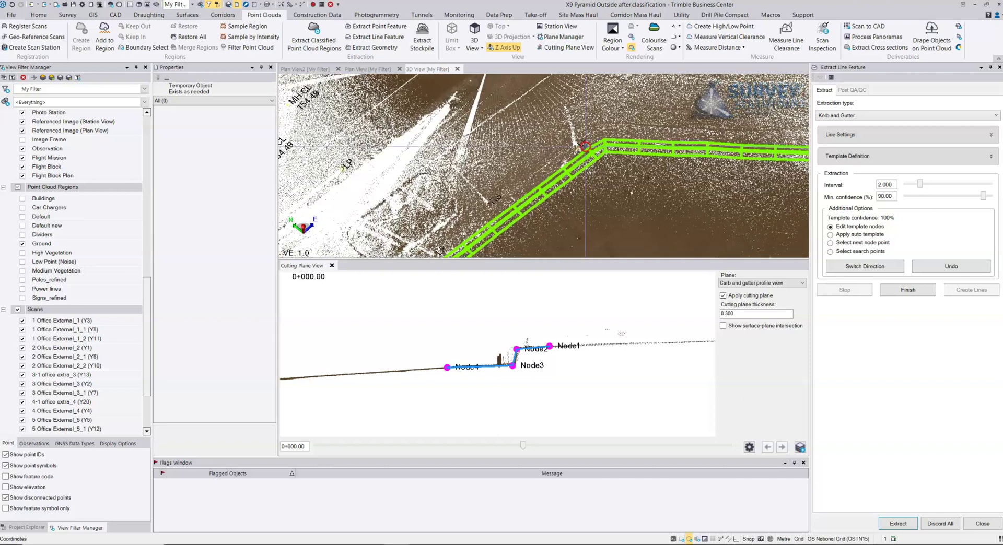
# Step: Discard all of the extracted kerb line and close the line feature extraction
pyautogui.click(588, 142)
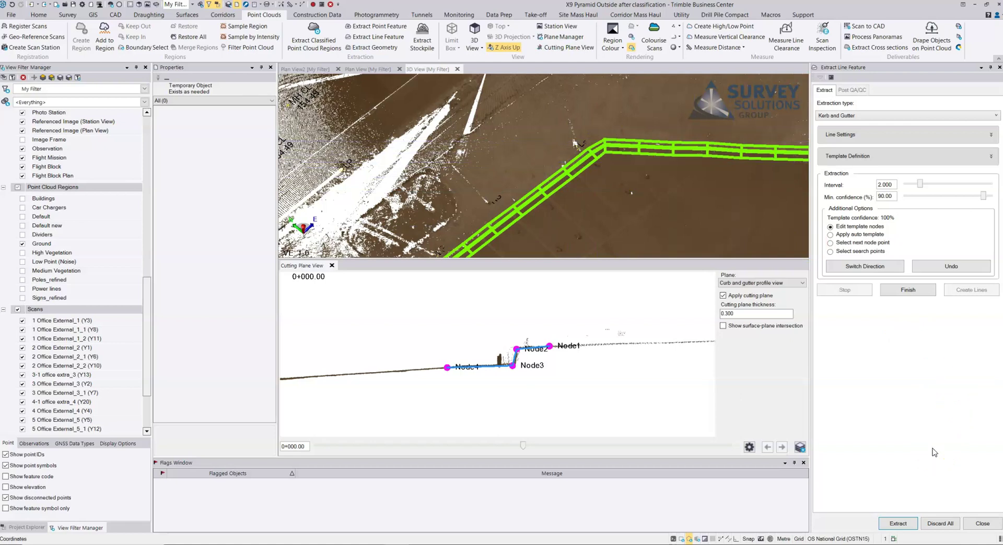
pyautogui.click(905, 493)
pyautogui.click(932, 523)
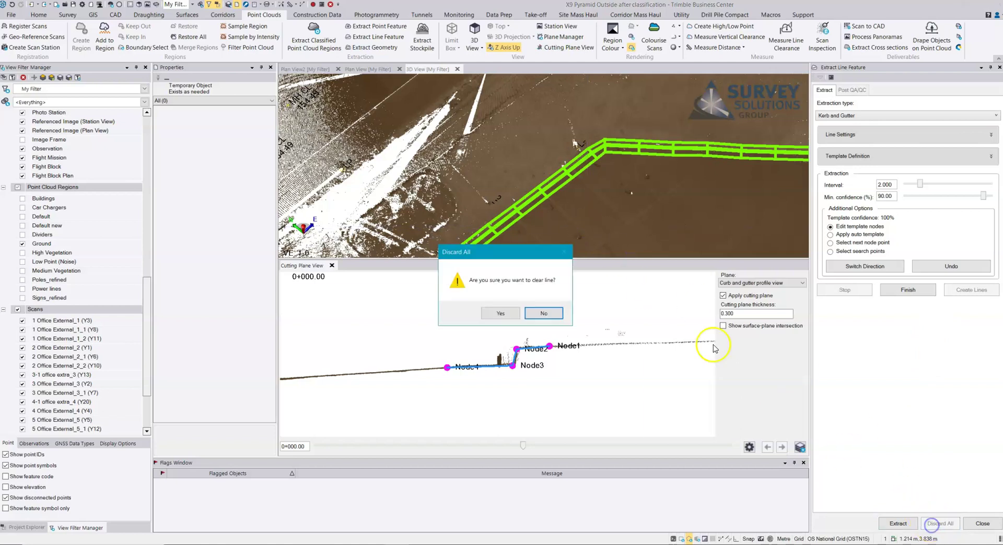
pyautogui.click(508, 320)
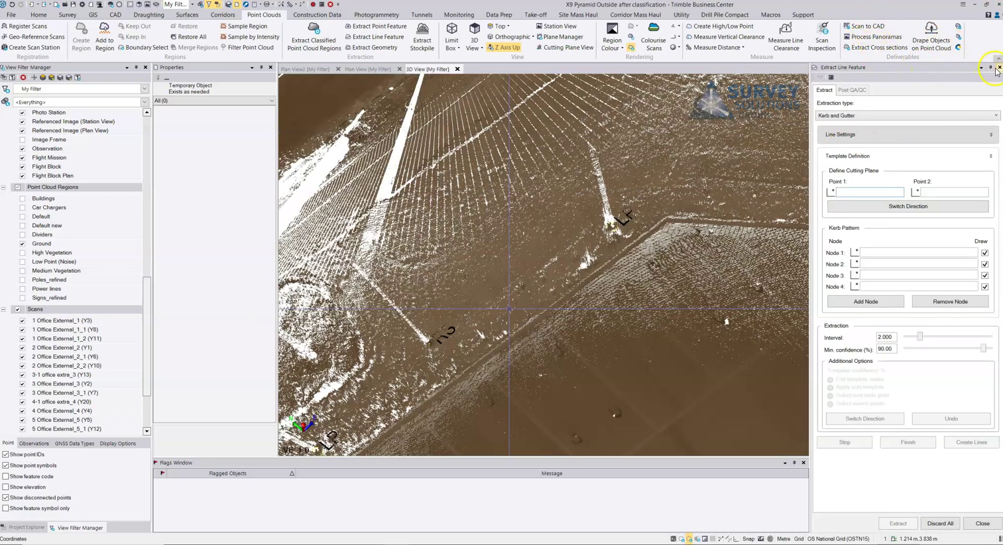
pyautogui.click(999, 67)
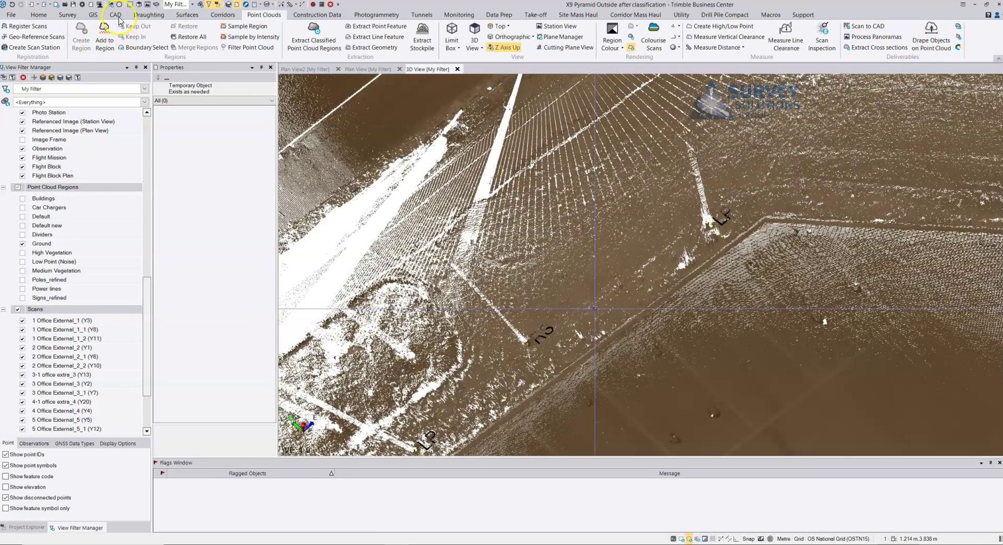
# Step: Start creating CAD points with feature code KB and set the point cloud smart picking type to Gutter
pyautogui.click(118, 16)
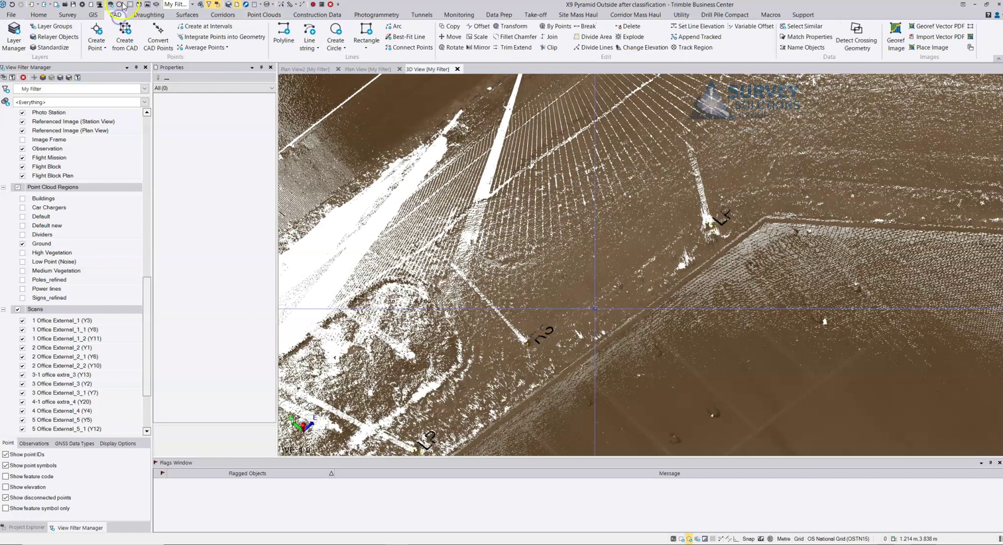
pyautogui.click(97, 29)
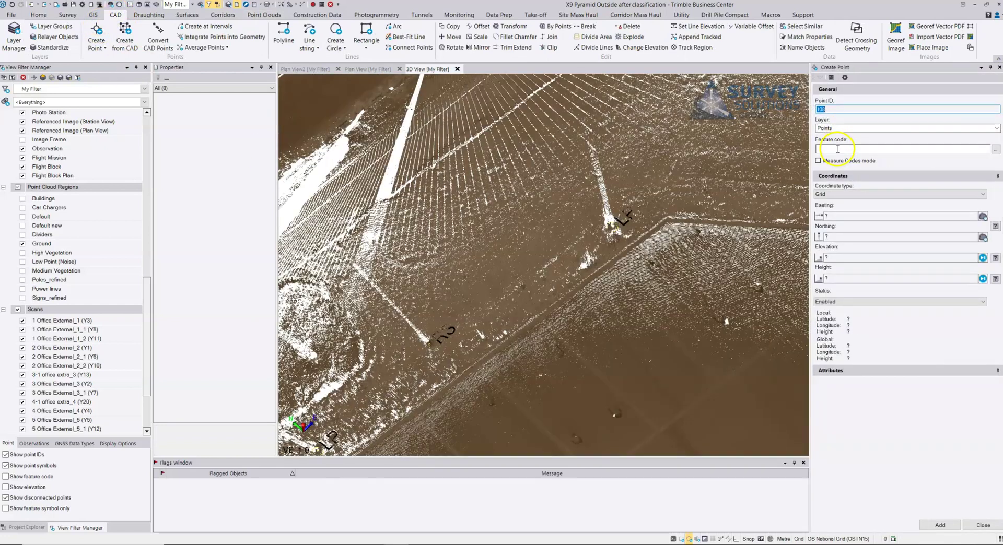
pyautogui.click(837, 149)
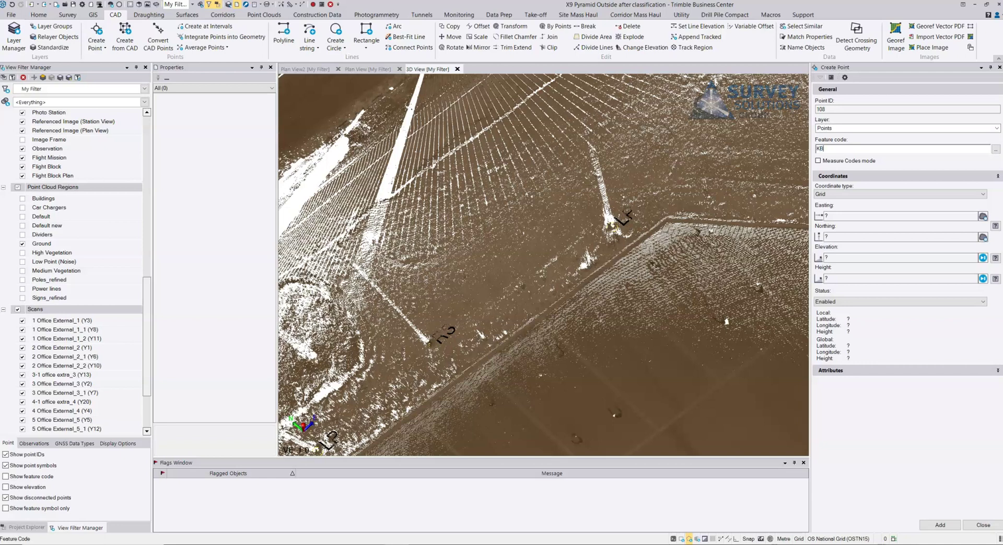
pyautogui.click(983, 218)
pyautogui.click(97, 186)
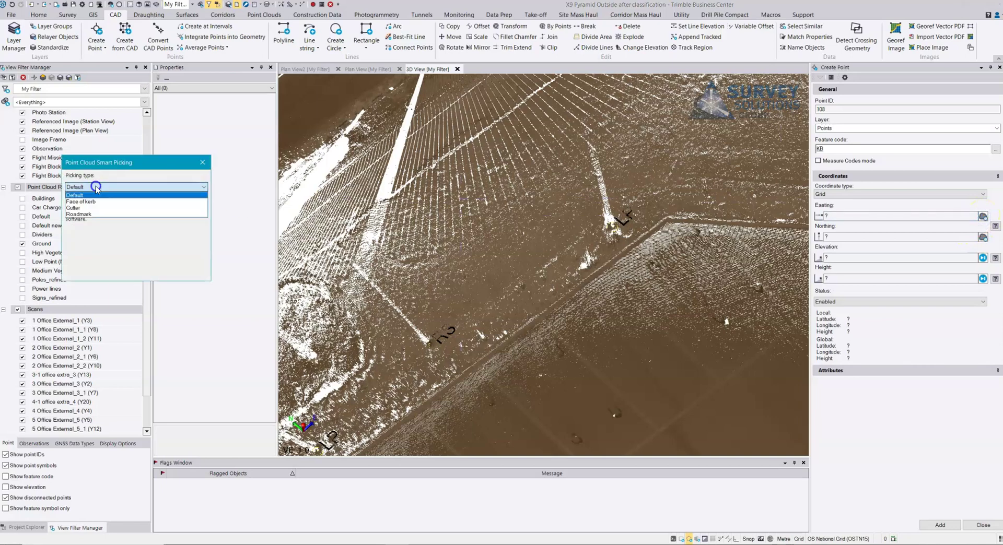
pyautogui.click(84, 208)
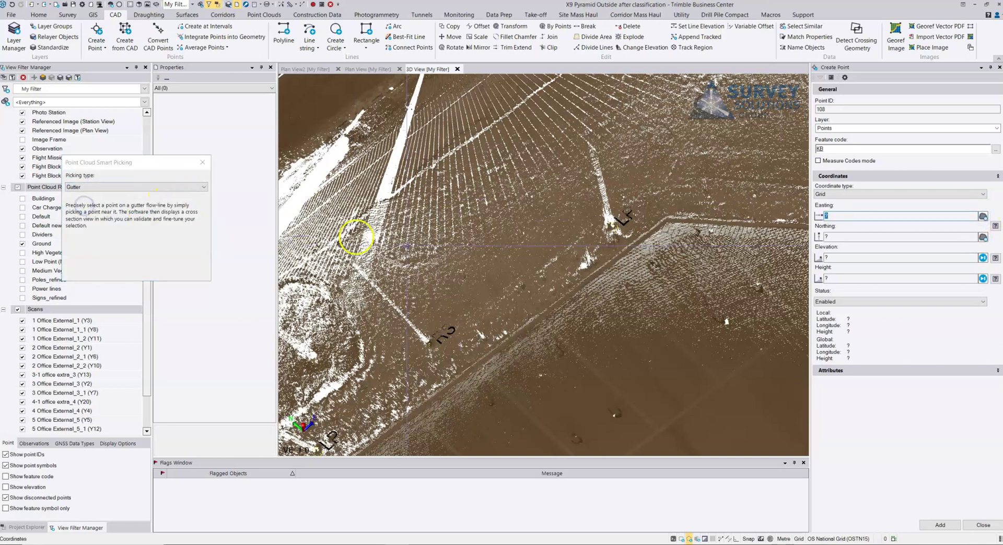
# Step: Add a KB point on the curved kerb beside the scan gap, refining the pick to the kerb's base in the cross section
pyautogui.moveTo(598, 303); pyautogui.dragTo(708, 356, button='middle')
pyautogui.moveTo(543, 248); pyautogui.dragTo(598, 325, button='middle')
pyautogui.scroll(-3, 561, 279)
pyautogui.scroll(-3, 598, 324)
pyautogui.moveTo(615, 228); pyautogui.dragTo(617, 218, button='right')
pyautogui.scroll(5, 617, 225)
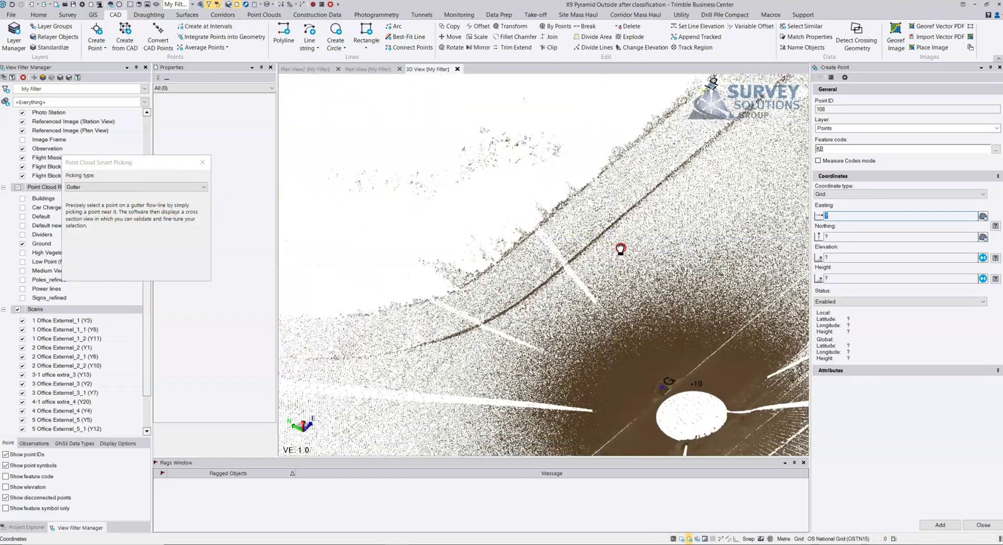
pyautogui.scroll(5, 636, 246)
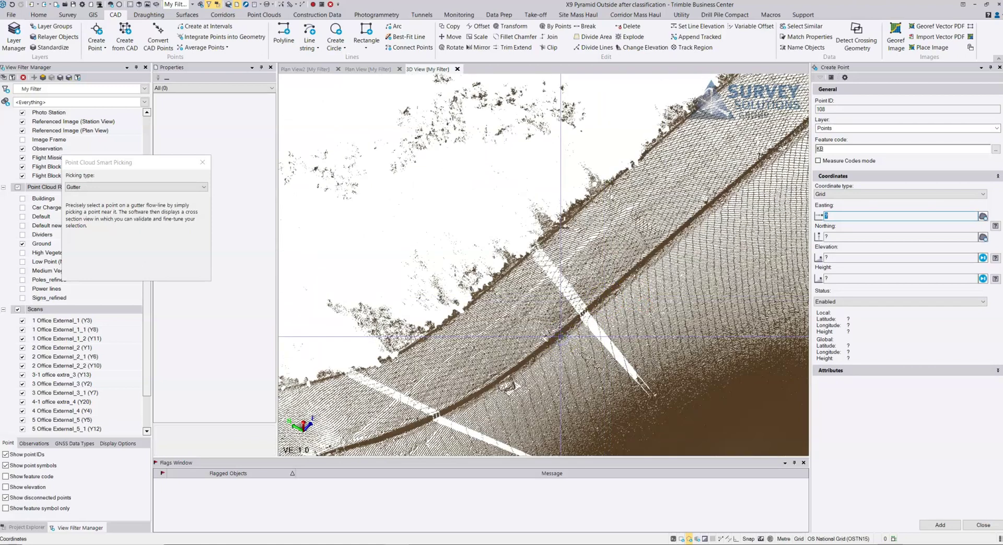
pyautogui.click(560, 337)
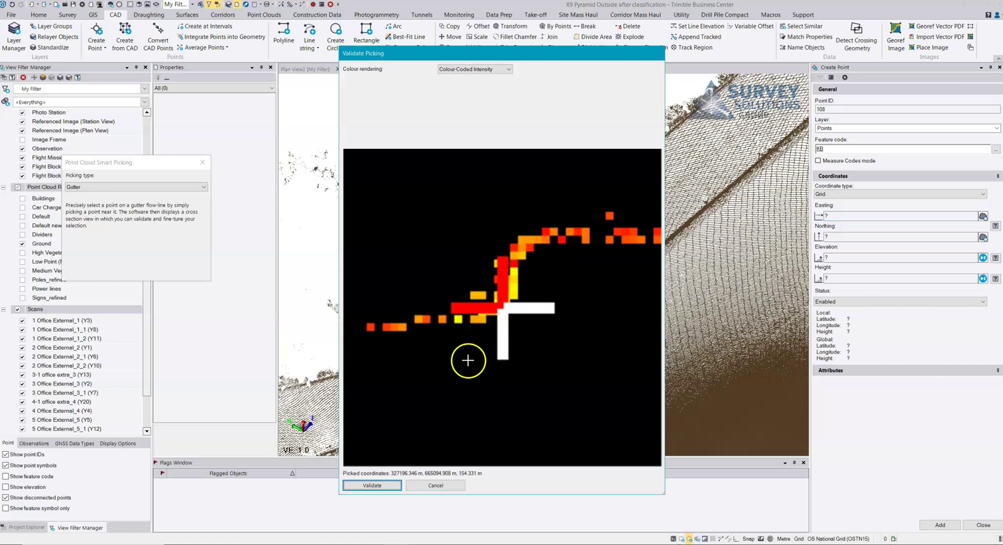
pyautogui.click(511, 315)
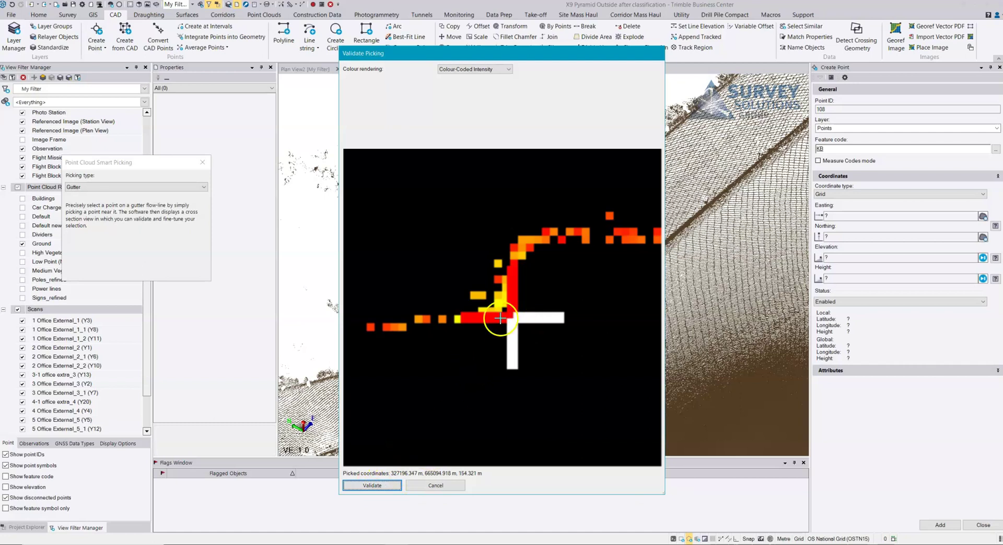
pyautogui.click(382, 486)
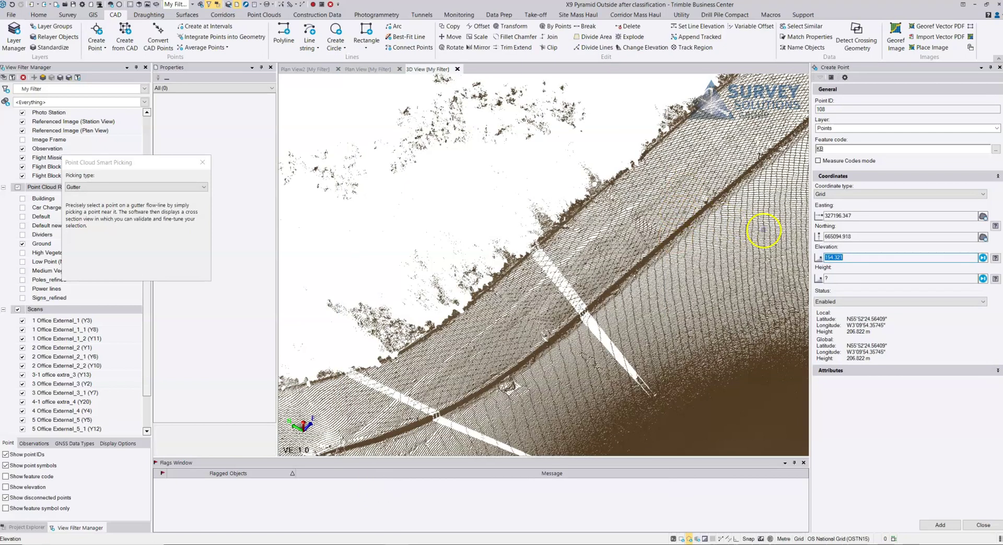
pyautogui.press('Return')
# Step: Add two more KB points along the straight kerb, the second just past the lamp post's scan gap, validating each at the kerb base
pyautogui.scroll(3, 580, 250)
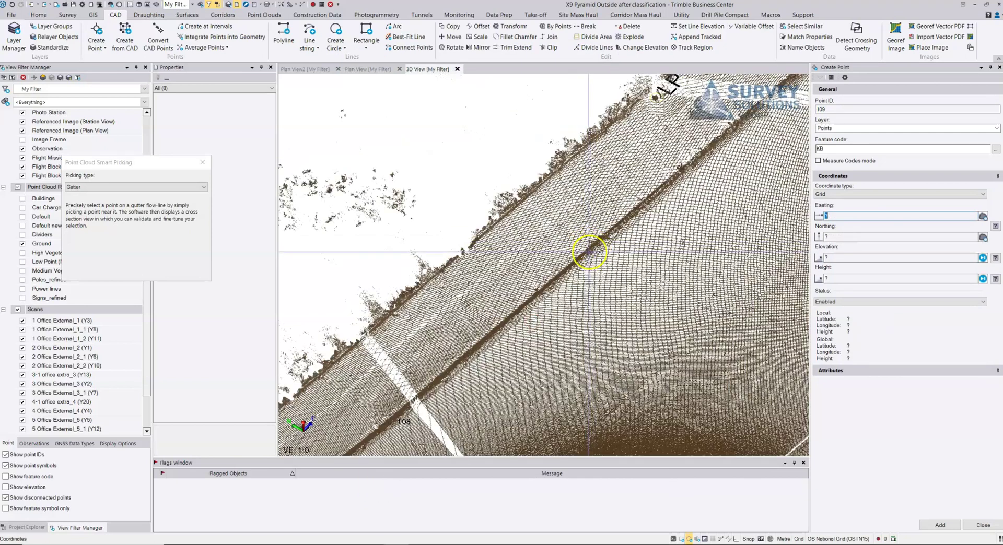
pyautogui.click(581, 261)
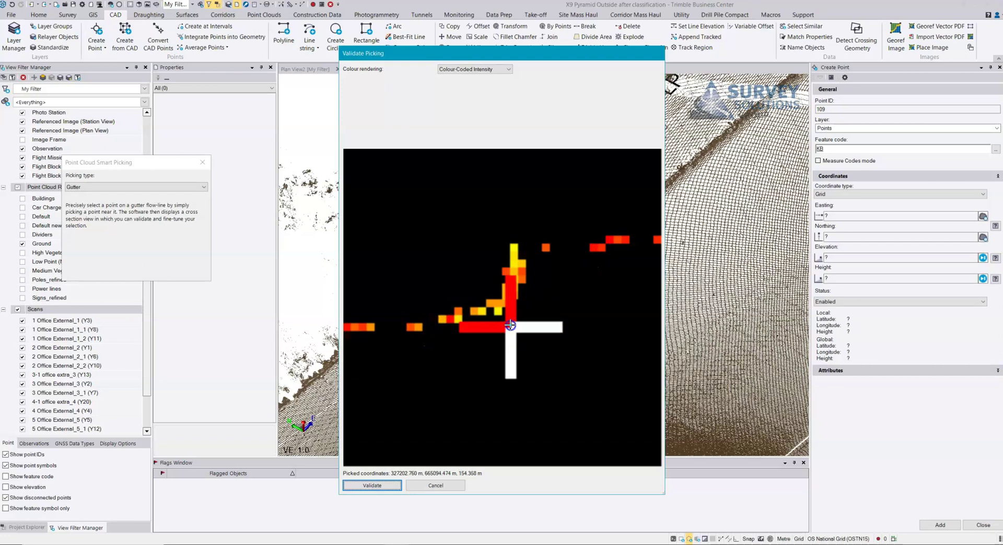
pyautogui.press('Return')
pyautogui.press('Return')
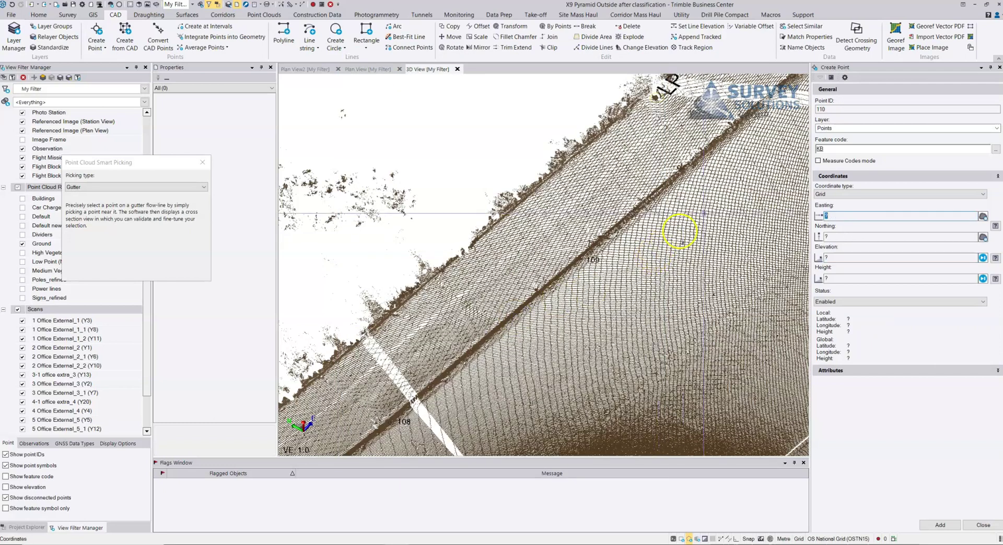
pyautogui.moveTo(706, 212); pyautogui.dragTo(557, 327, button='middle')
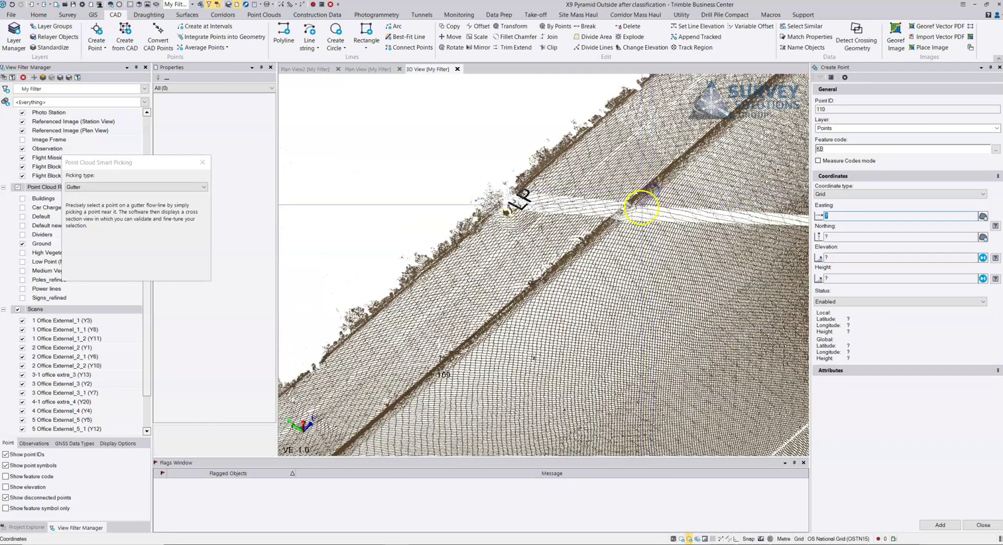
pyautogui.click(641, 206)
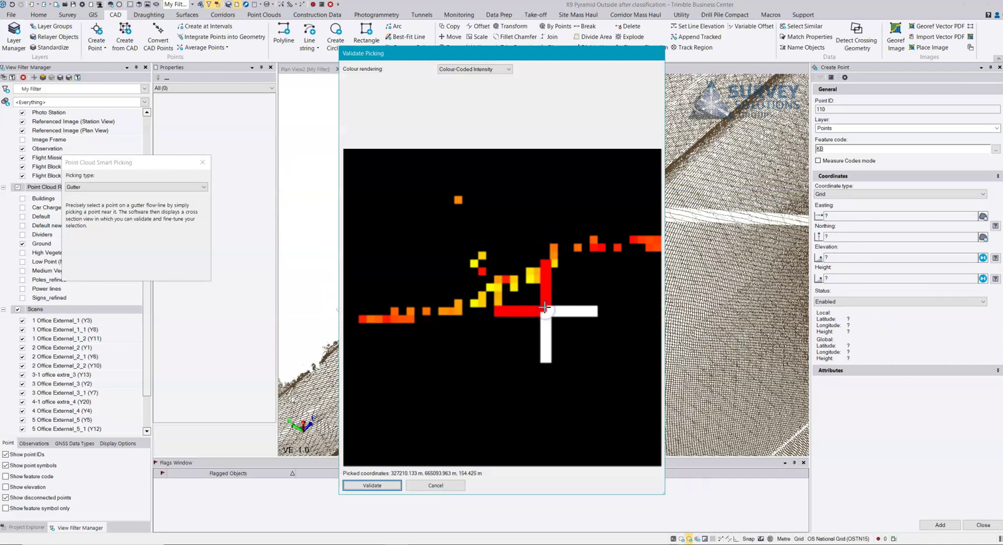
pyautogui.press('Return')
pyautogui.press('Return')
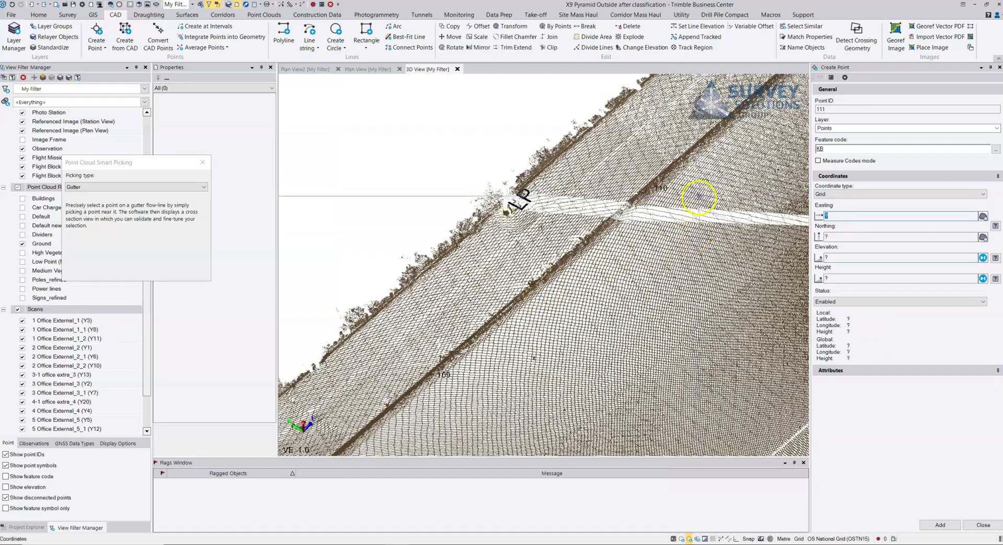
# Step: Add another KB gutter point farther along the kerb, just before the disturbed patch of scan points, validating its cross section
pyautogui.scroll(10, 582, 250)
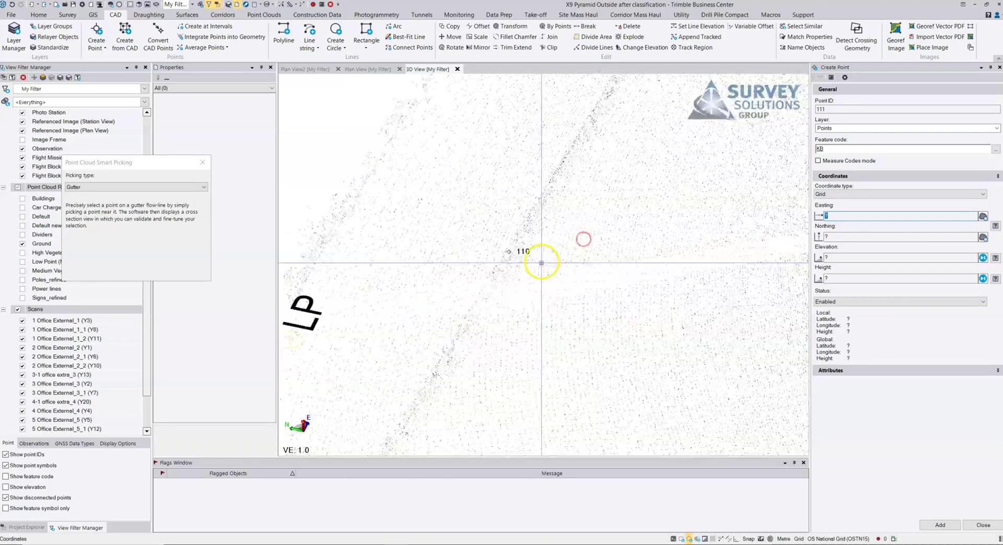
pyautogui.moveTo(533, 232)
pyautogui.mouseDown(button='right')
pyautogui.moveTo(547, 219)
pyautogui.moveTo(545, 205)
pyautogui.moveTo(530, 208)
pyautogui.mouseUp(button='right')
pyautogui.scroll(-3, 580, 192)
pyautogui.moveTo(578, 192); pyautogui.dragTo(508, 259, button='middle')
pyautogui.moveTo(583, 213); pyautogui.dragTo(524, 230, button='right')
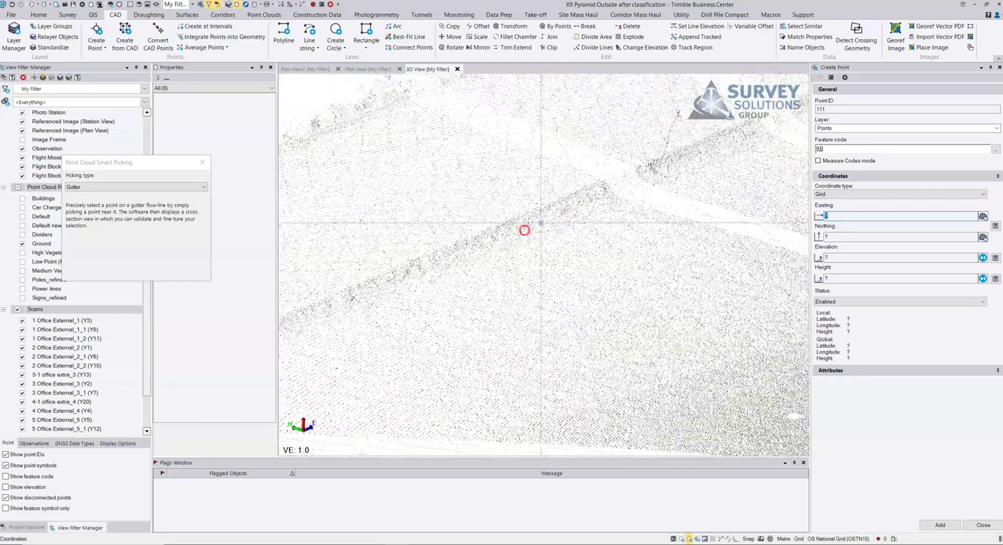
pyautogui.scroll(3, 538, 226)
pyautogui.moveTo(525, 244); pyautogui.dragTo(459, 217, button='middle')
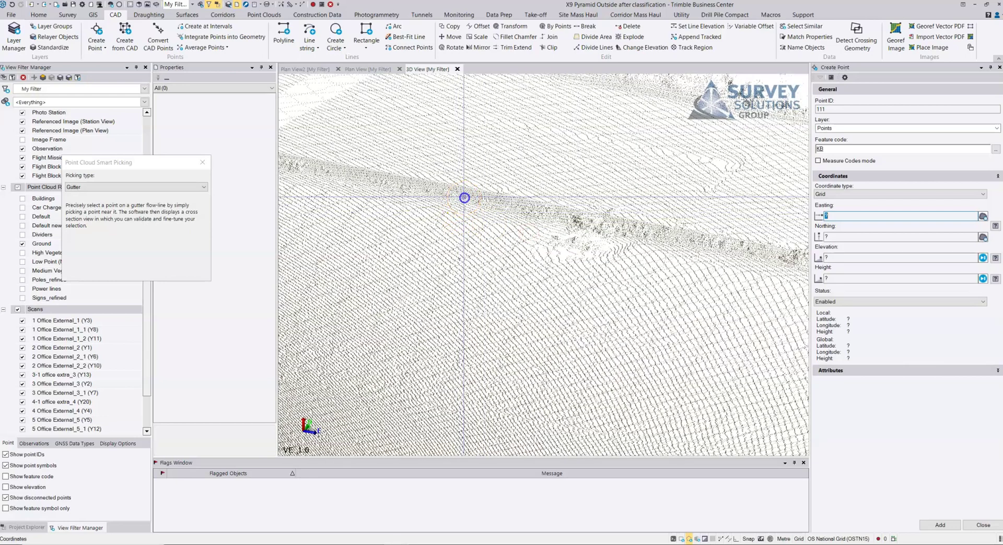
pyautogui.click(464, 197)
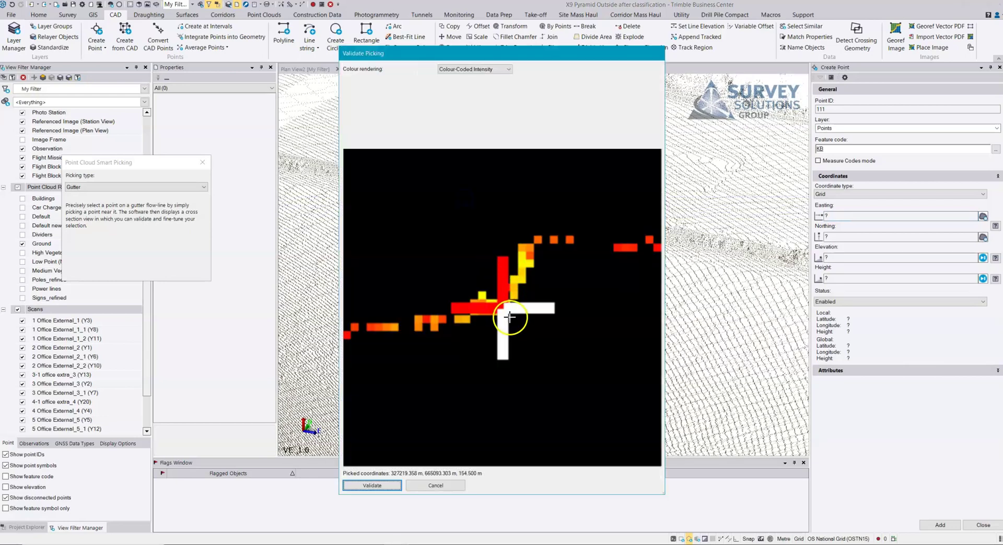
pyautogui.press('Return')
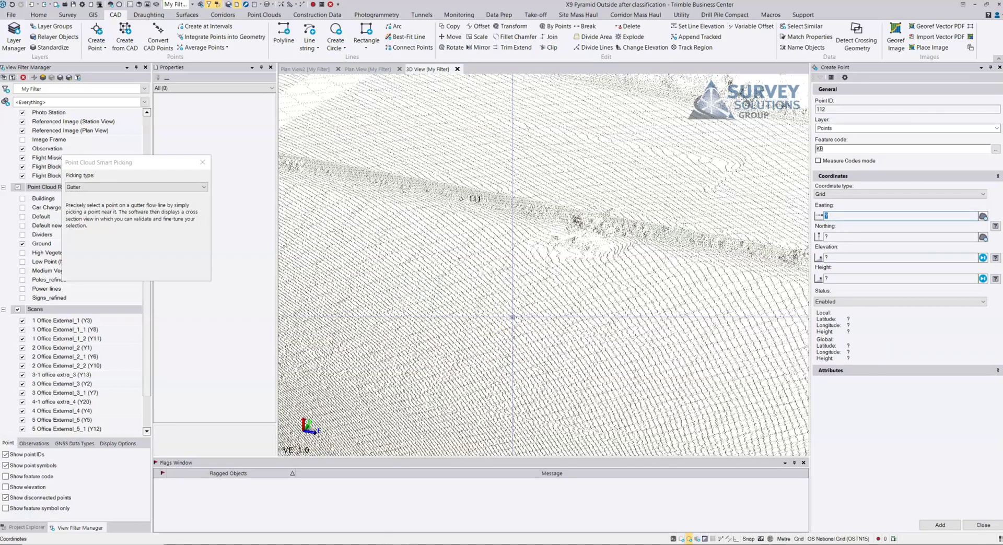
pyautogui.moveTo(654, 238)
pyautogui.mouseDown(button='middle')
pyautogui.moveTo(620, 271)
pyautogui.moveTo(521, 255)
pyautogui.moveTo(644, 269)
pyautogui.moveTo(642, 231)
pyautogui.mouseUp(button='middle')
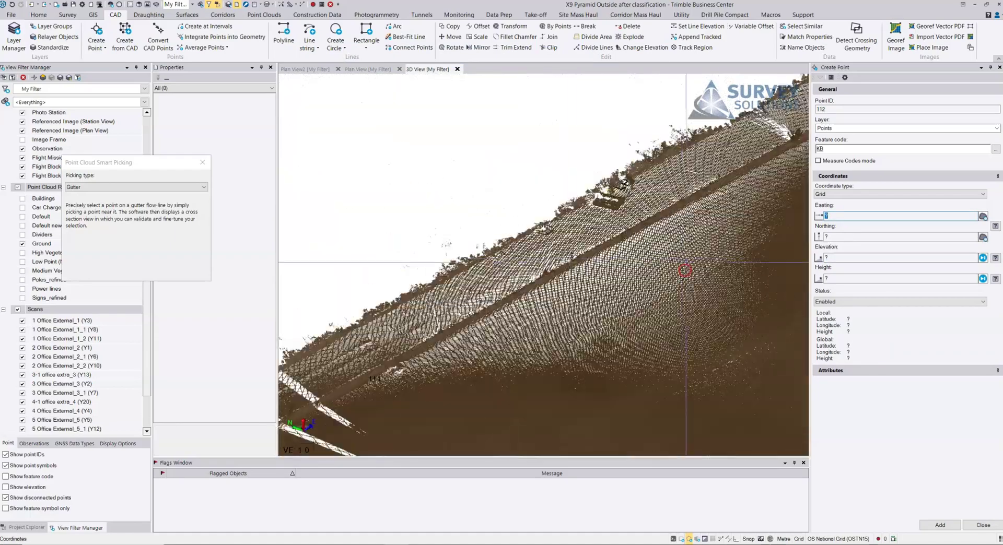
pyautogui.click(643, 230)
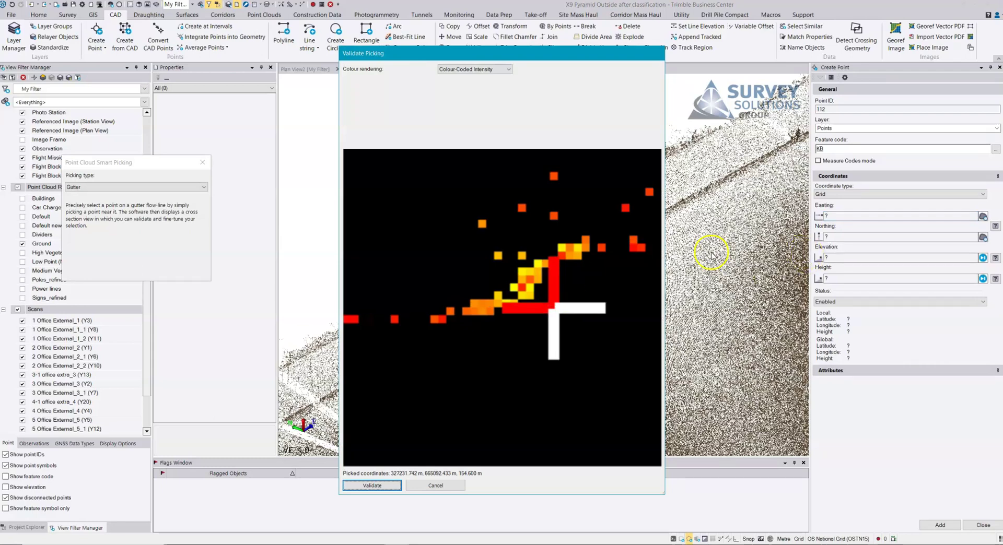
pyautogui.click(444, 483)
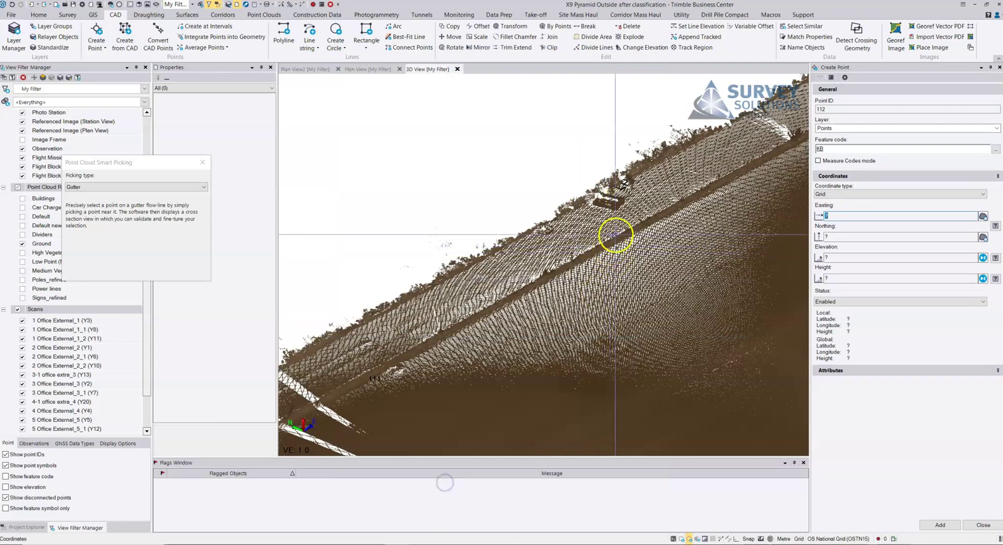
# Step: Add a KB gutter point on the straight kerb opposite the LP lamp post, validating the pick at the kerb's base
pyautogui.moveTo(616, 235); pyautogui.dragTo(605, 285, button='middle')
pyautogui.scroll(3, 642, 232)
pyautogui.scroll(3, 569, 303)
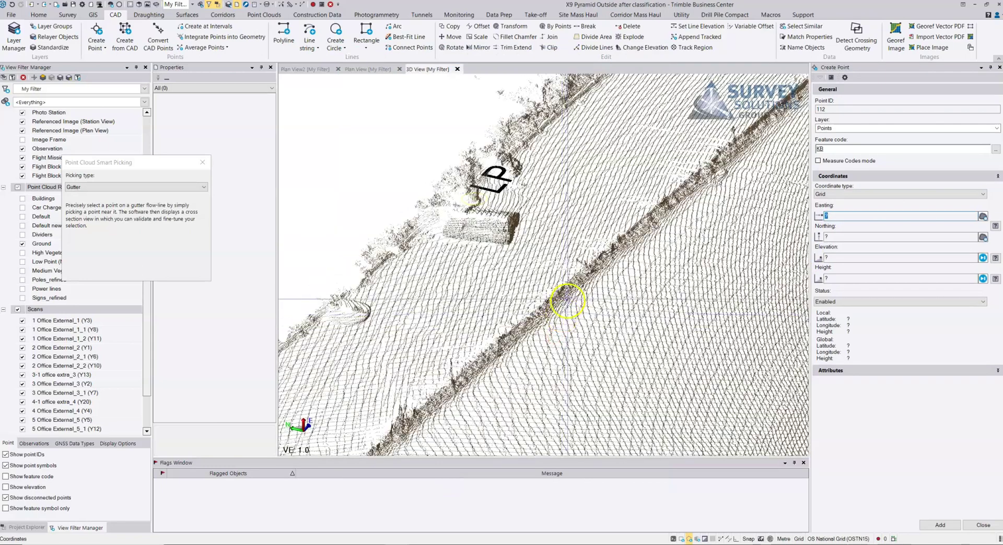
pyautogui.click(569, 293)
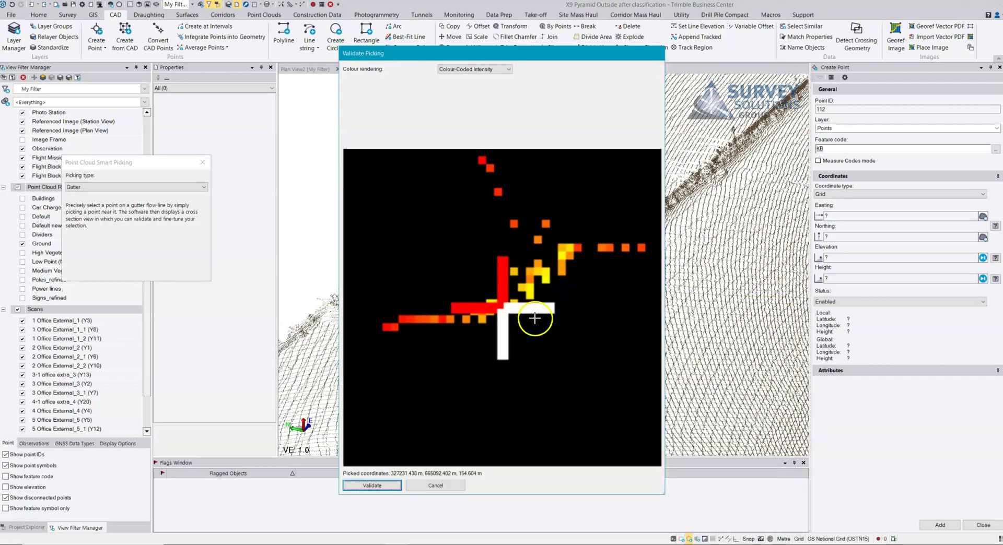
pyautogui.press('Return')
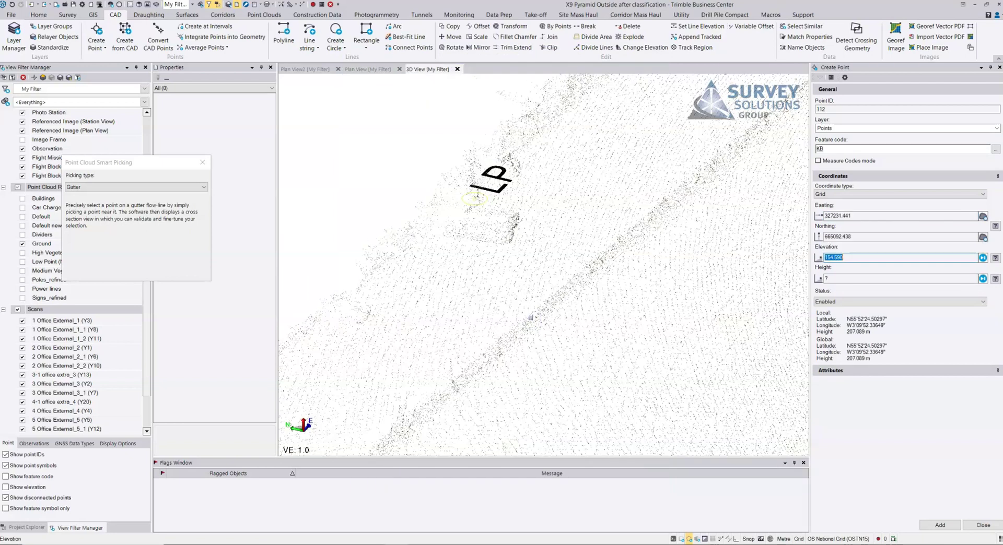
pyautogui.scroll(6, 574, 290)
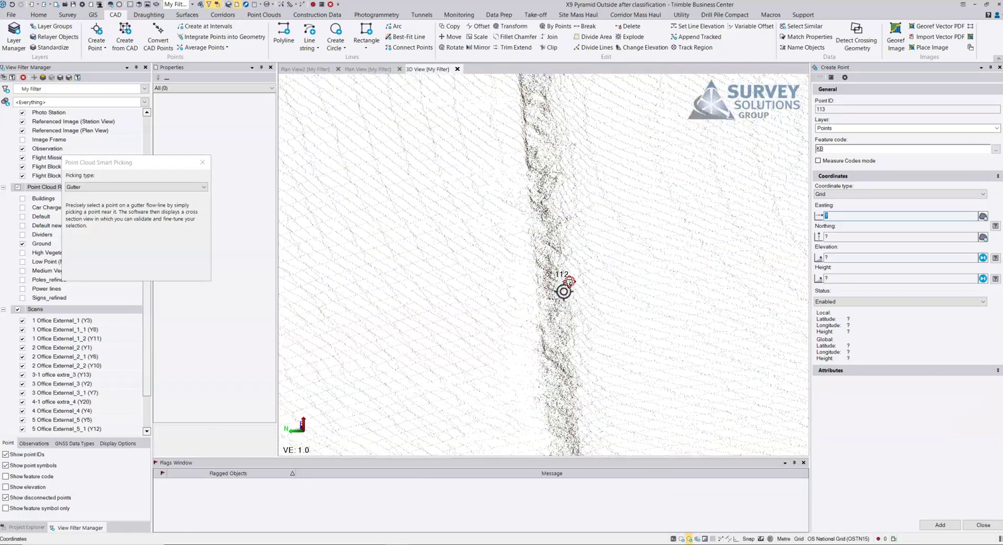
pyautogui.scroll(-3, 565, 279)
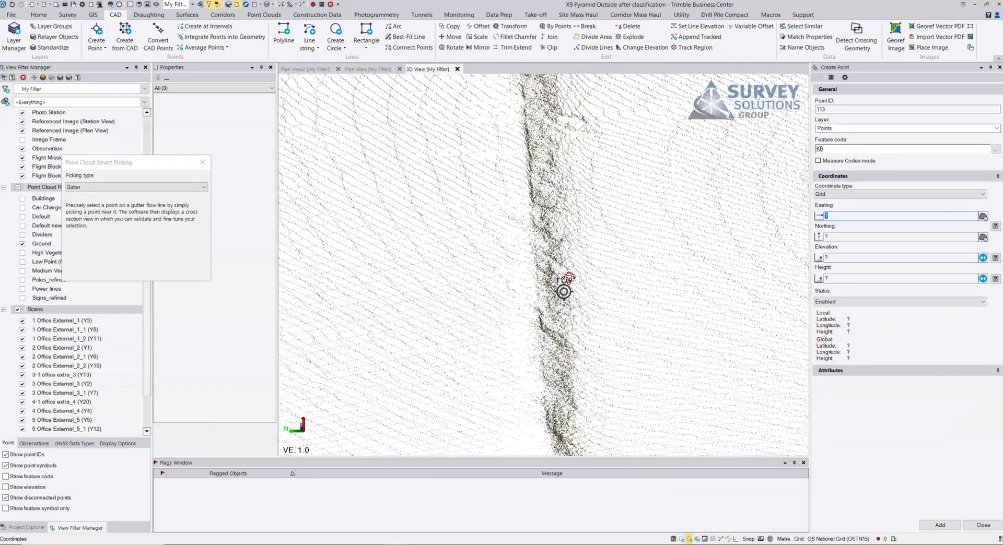
pyautogui.scroll(-5, 552, 265)
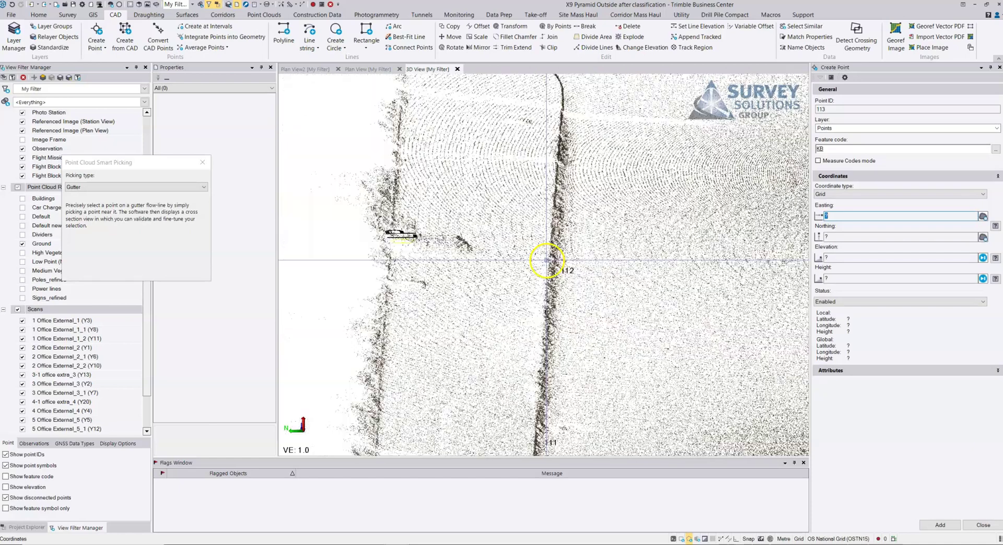
# Step: Change the smart picking type to Face of kerb and the new points' feature code to TOK
pyautogui.moveTo(564, 228); pyautogui.dragTo(450, 258, button='right')
pyautogui.click(449, 258)
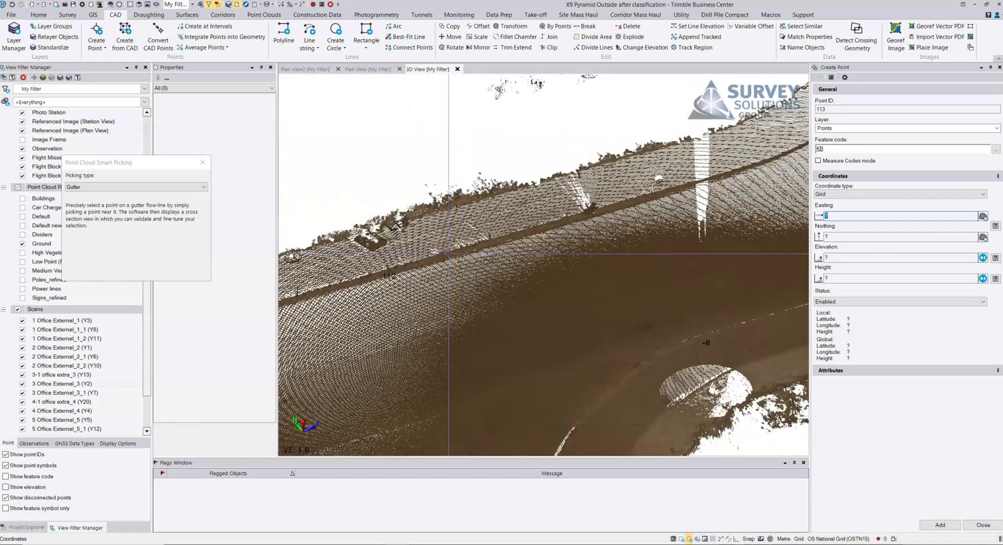
pyautogui.click(130, 188)
pyautogui.click(94, 200)
pyautogui.moveTo(456, 274); pyautogui.dragTo(758, 240, button='middle')
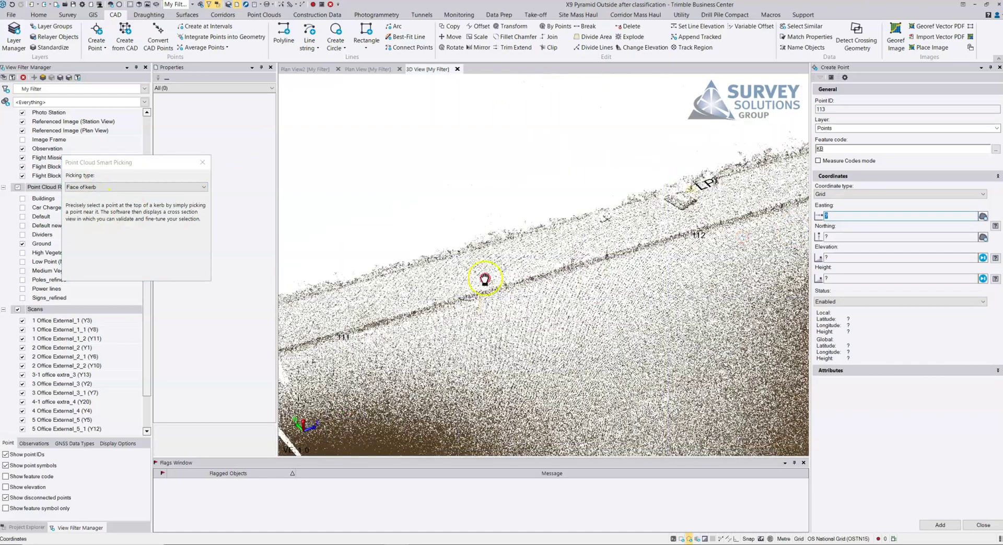
pyautogui.moveTo(484, 280); pyautogui.dragTo(679, 242, button='middle')
pyautogui.moveTo(502, 286); pyautogui.dragTo(542, 280, button='right')
pyautogui.moveTo(499, 309); pyautogui.dragTo(689, 264, button='middle')
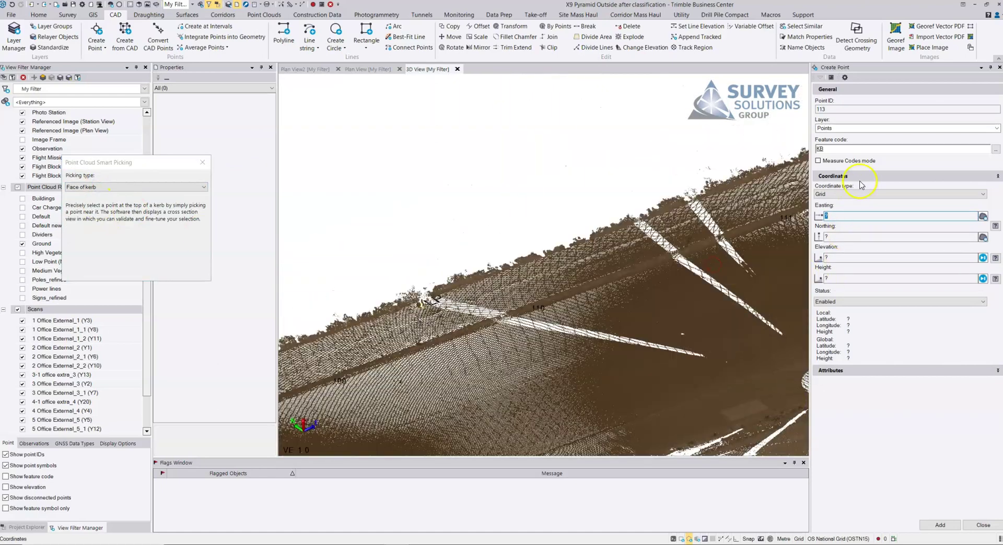
pyautogui.click(841, 149)
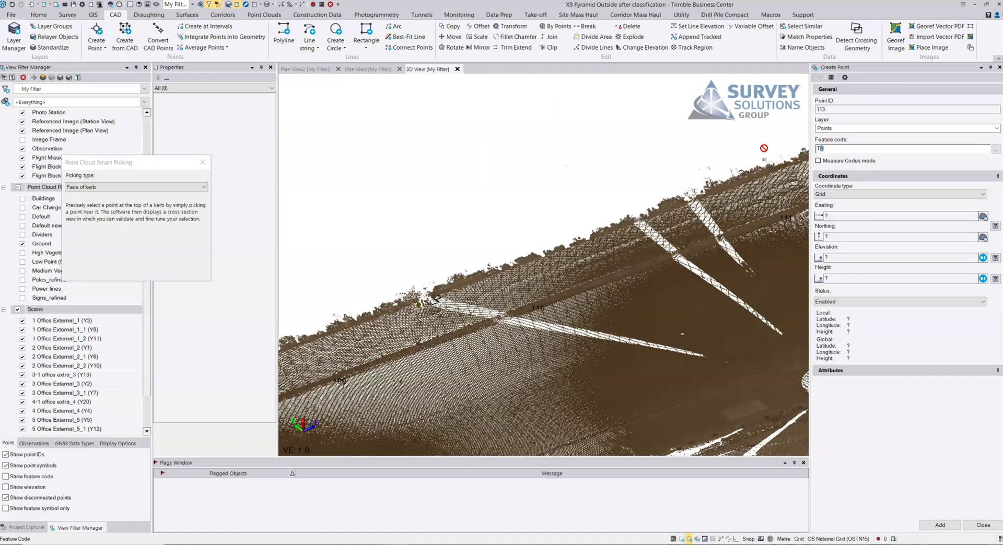
pyautogui.click(862, 215)
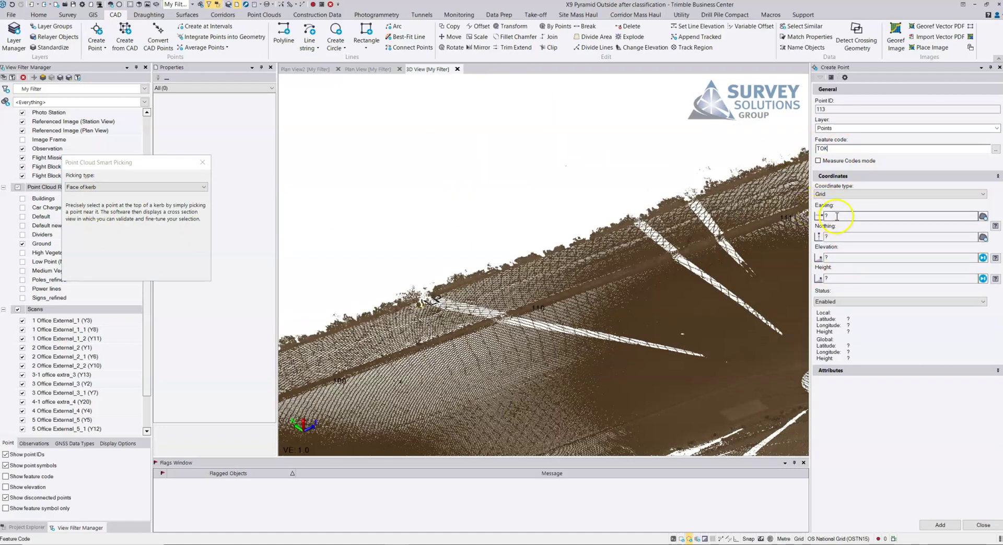
# Step: Add a TOK point on the kerb top beside KB point 108, just before the scan gap, validating its cross section
pyautogui.scroll(3, 550, 311)
pyautogui.moveTo(550, 311); pyautogui.dragTo(571, 294, button='middle')
pyautogui.scroll(5, 439, 317)
pyautogui.moveTo(439, 317); pyautogui.dragTo(537, 309, button='middle')
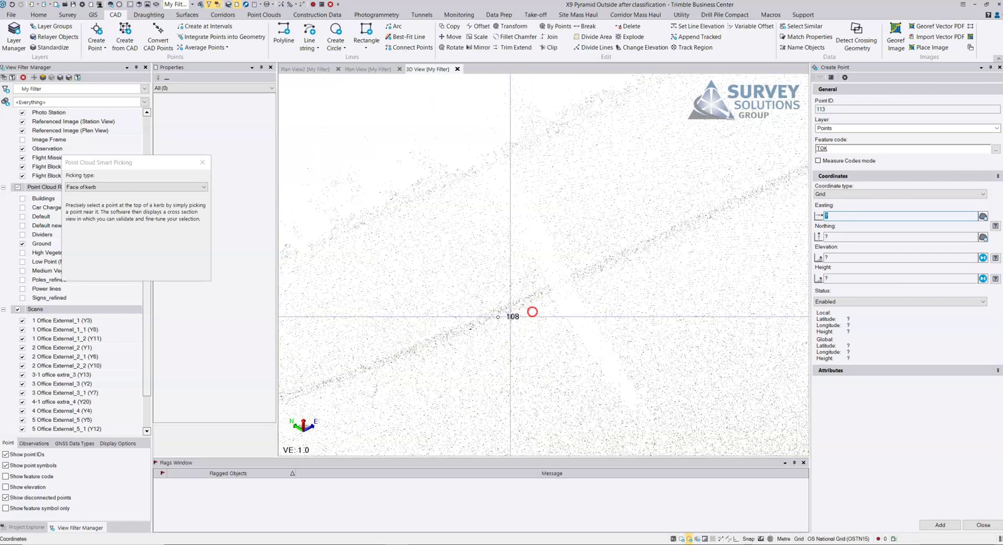
pyautogui.click(494, 310)
pyautogui.click(490, 314)
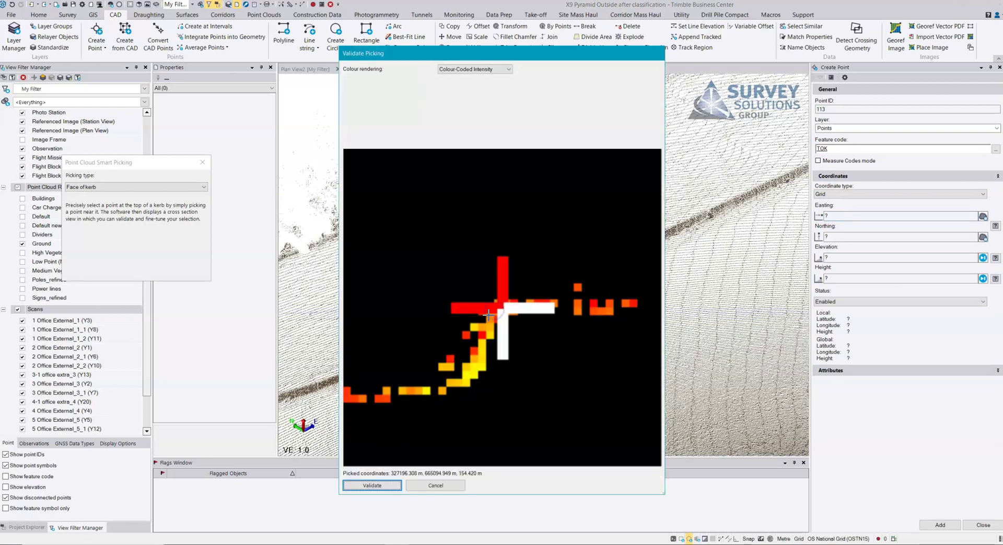
pyautogui.press('Return')
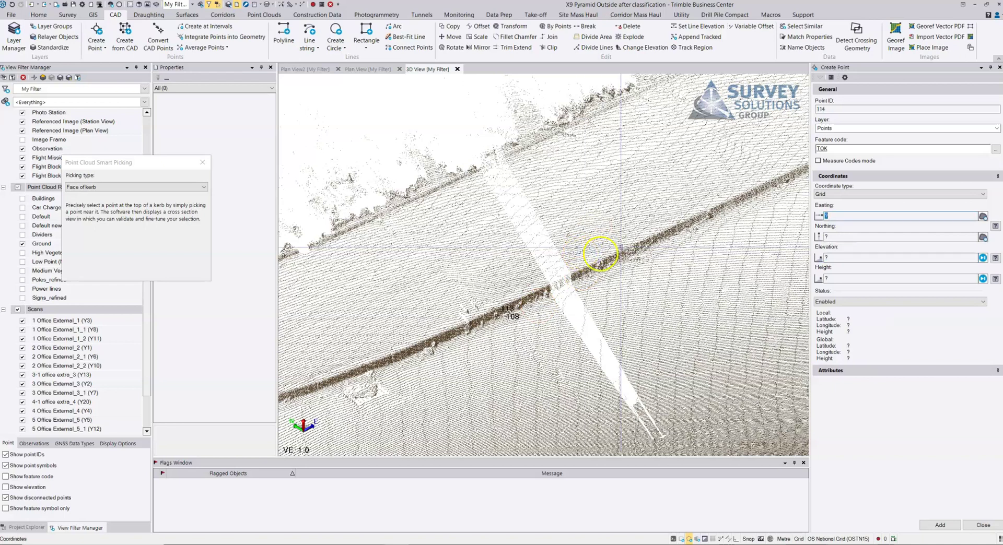
# Step: Add a TOK point beyond the scan gap, moving the pick to the kerb's top edge in the cross section
pyautogui.click(707, 213)
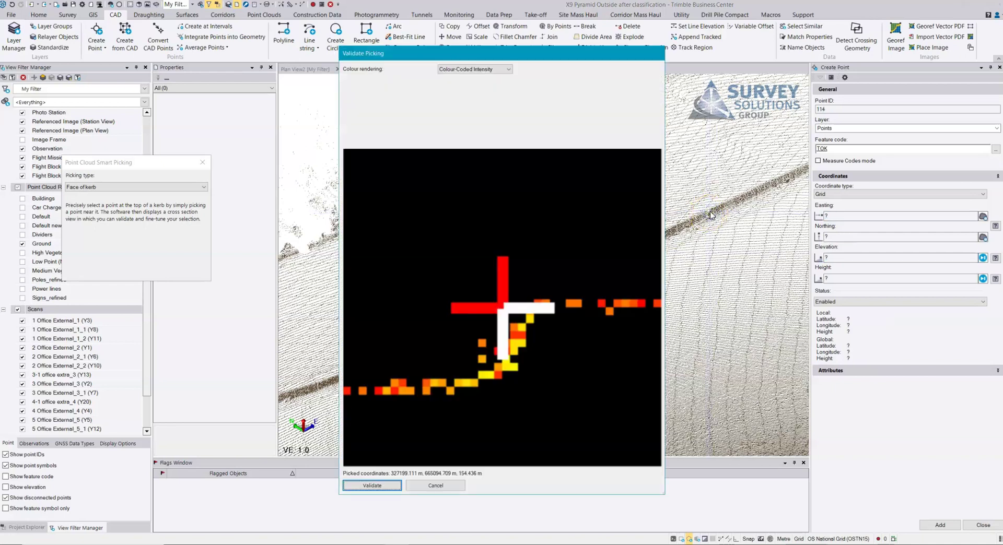
pyautogui.click(524, 303)
pyautogui.press('Return')
pyautogui.press('Return')
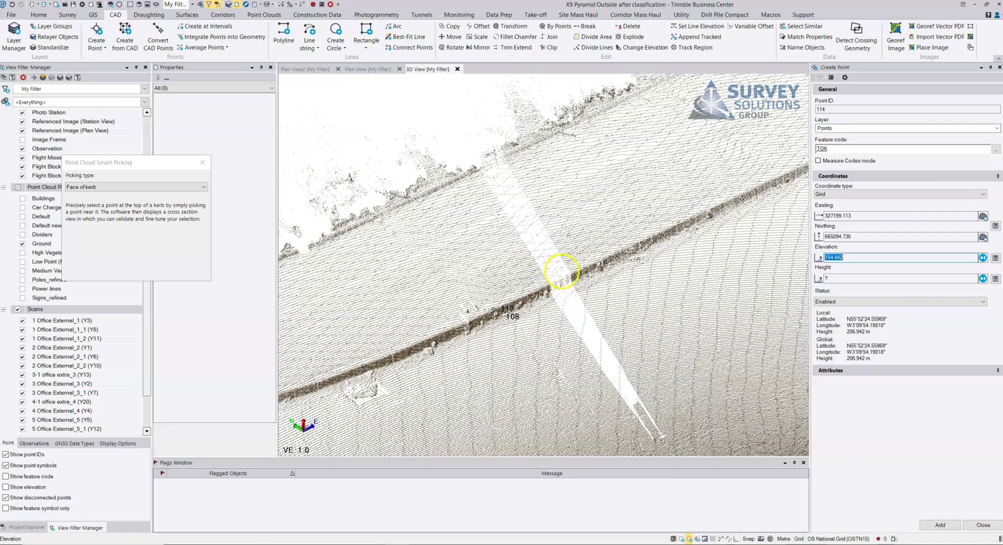
# Step: Add another TOK point on the kerb top just past KB point 109, validating its cross section
pyautogui.moveTo(765, 218); pyautogui.dragTo(429, 334, button='middle')
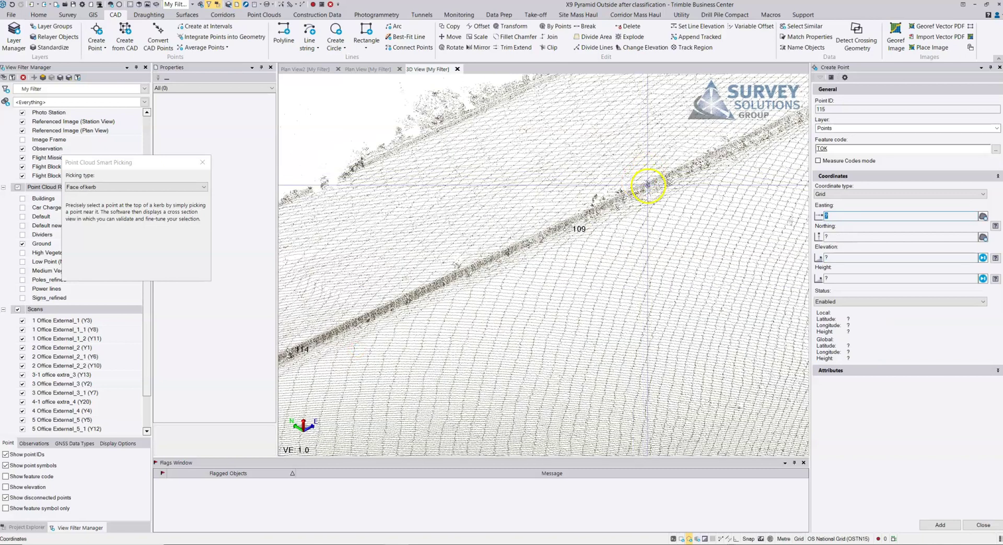
pyautogui.click(648, 182)
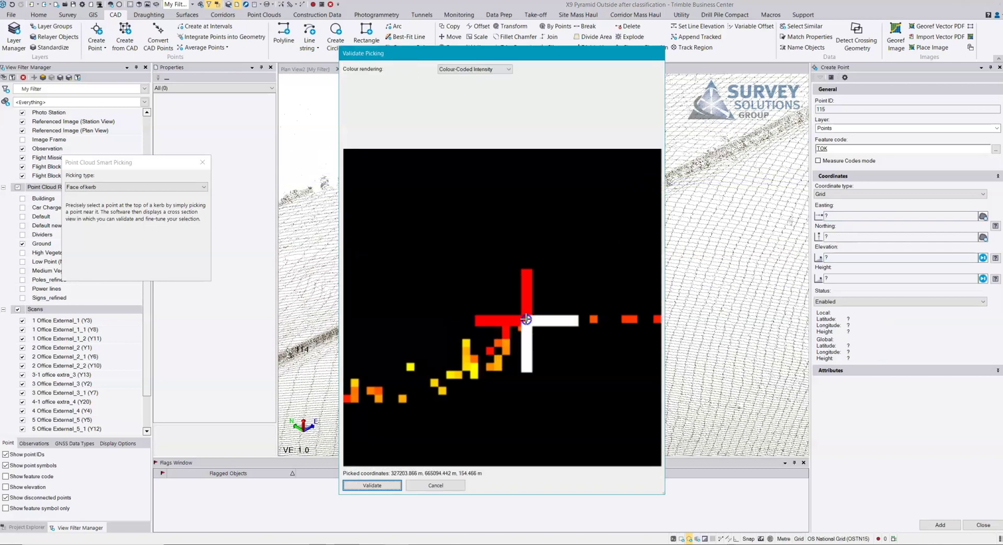
pyautogui.press('Return')
pyautogui.press('Return')
# Step: Add a final TOK point just before the lamp post's scan gap, validate it at the kerb top and finish creating points
pyautogui.moveTo(701, 193); pyautogui.dragTo(434, 340, button='middle')
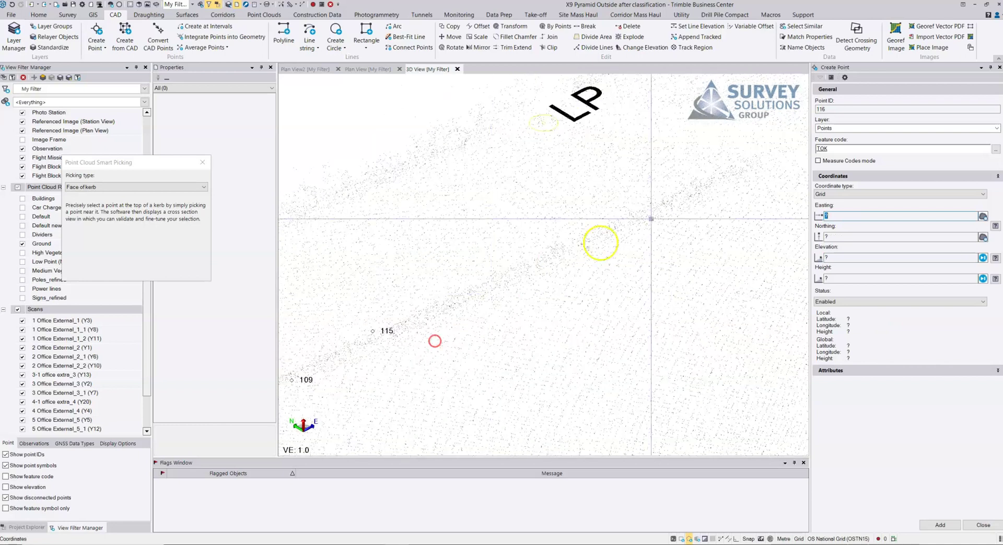
pyautogui.click(740, 162)
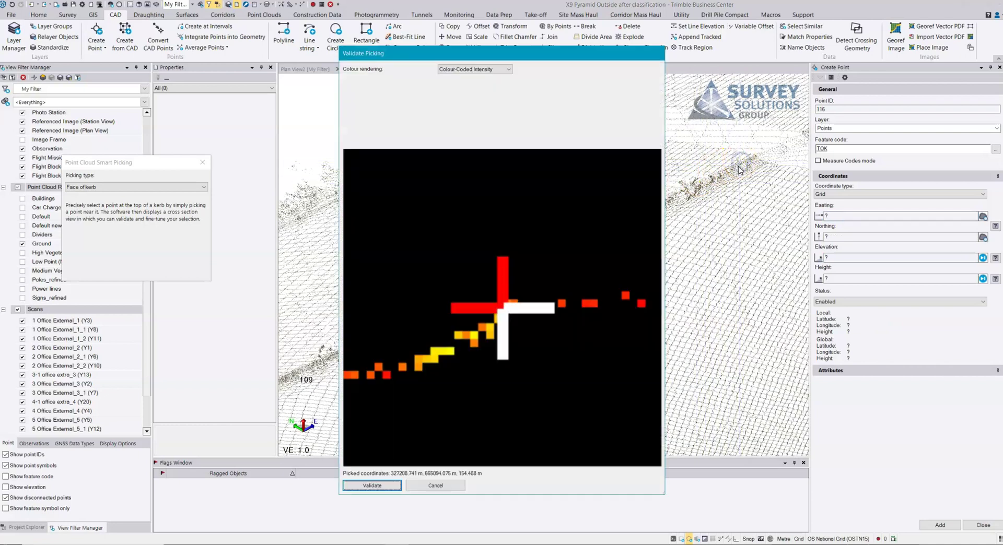
pyautogui.press('Return')
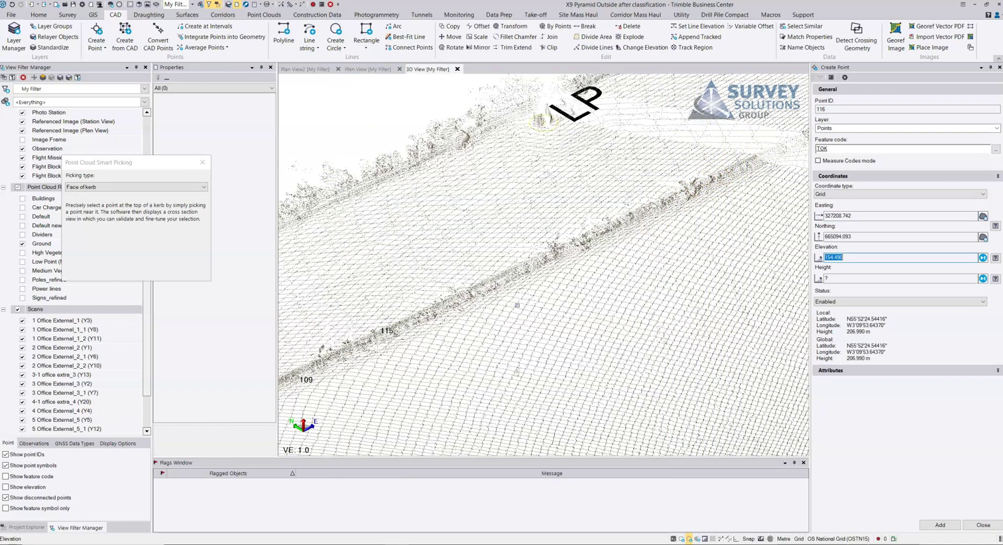
pyautogui.press('Return')
pyautogui.moveTo(688, 187); pyautogui.dragTo(497, 259, button='middle')
pyautogui.click(983, 525)
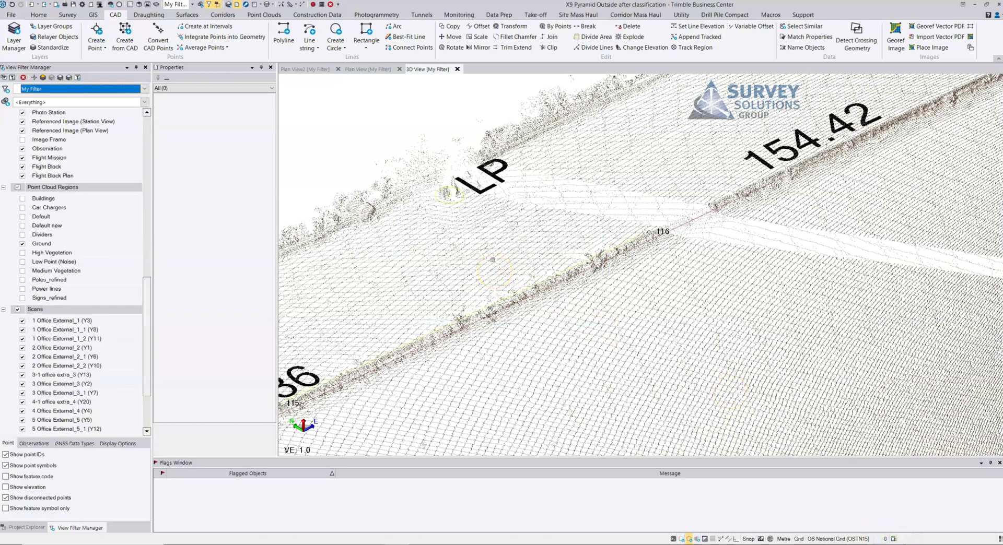
# Step: Hide the Ground point cloud region and view the kerb points and lines from above
pyautogui.click(22, 243)
pyautogui.scroll(-5, 622, 269)
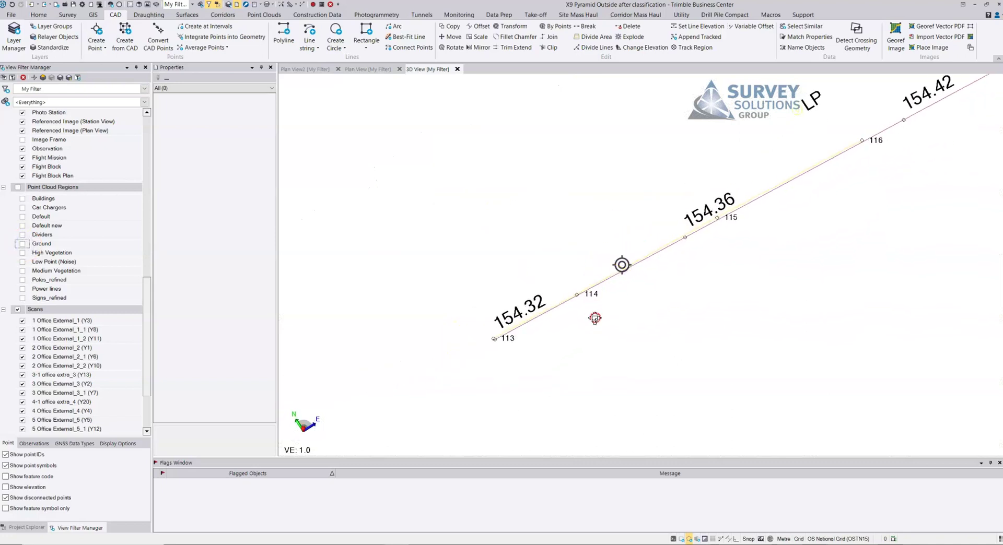
pyautogui.keyDown('shift'); pyautogui.moveTo(595, 318); pyautogui.dragTo(696, 263, button='middle'); pyautogui.keyUp('shift')
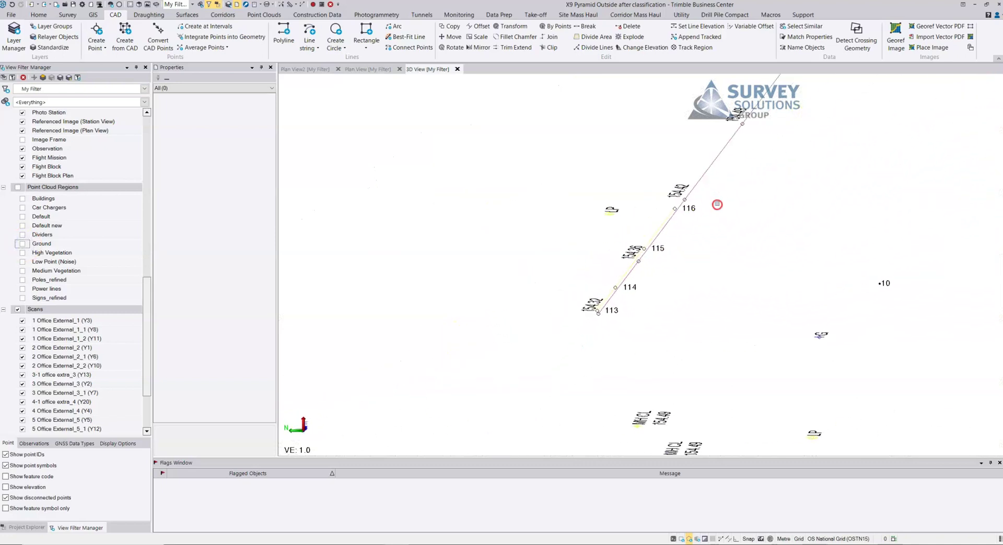
pyautogui.keyDown('shift'); pyautogui.moveTo(717, 205); pyautogui.dragTo(665, 241, button='middle'); pyautogui.keyUp('shift')
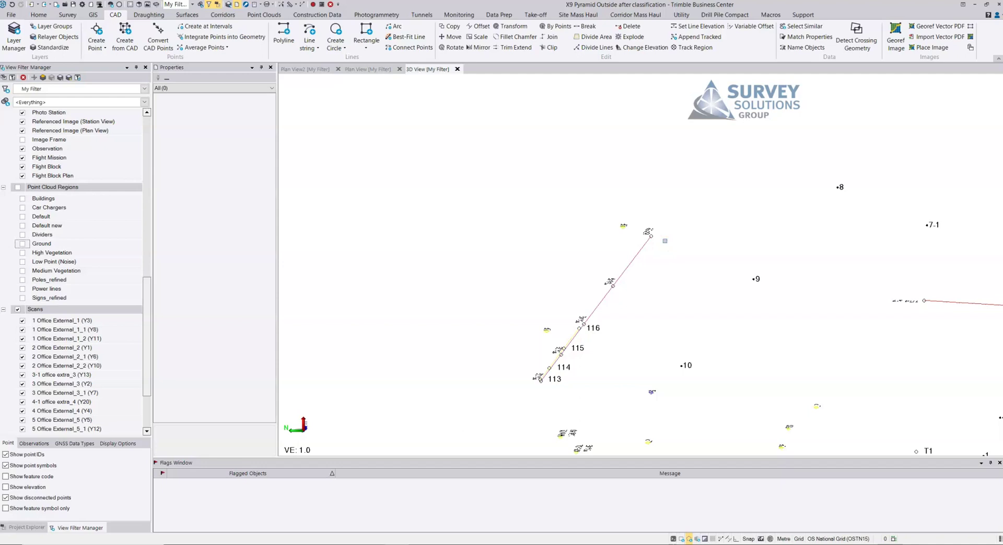